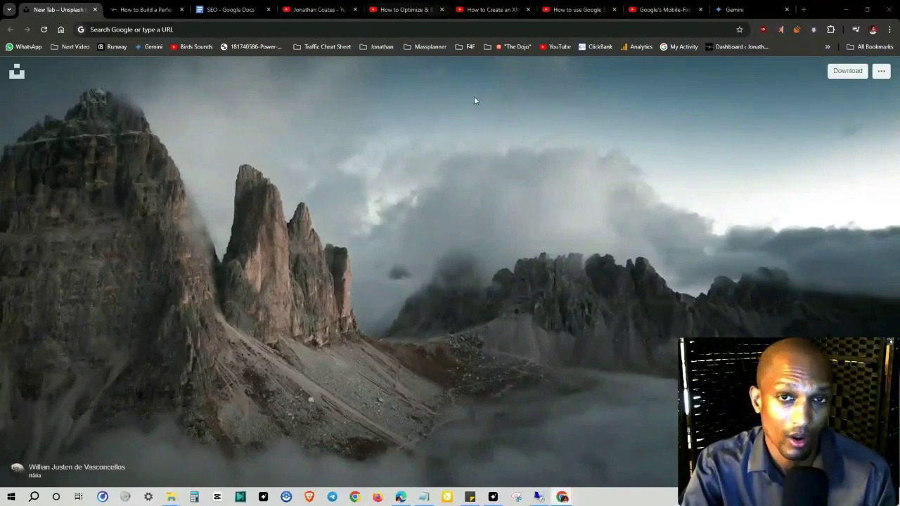
Skim the YouTube tutorials on website load times, XML site maps and Google Search Console at several points each
{"action": "left_click", "coordinate": [405, 9]}
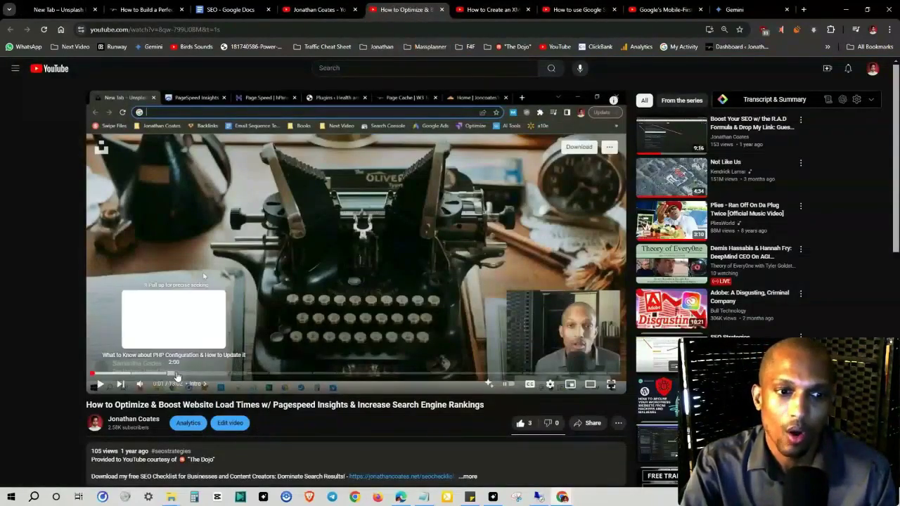
{"action": "left_click", "coordinate": [189, 373]}
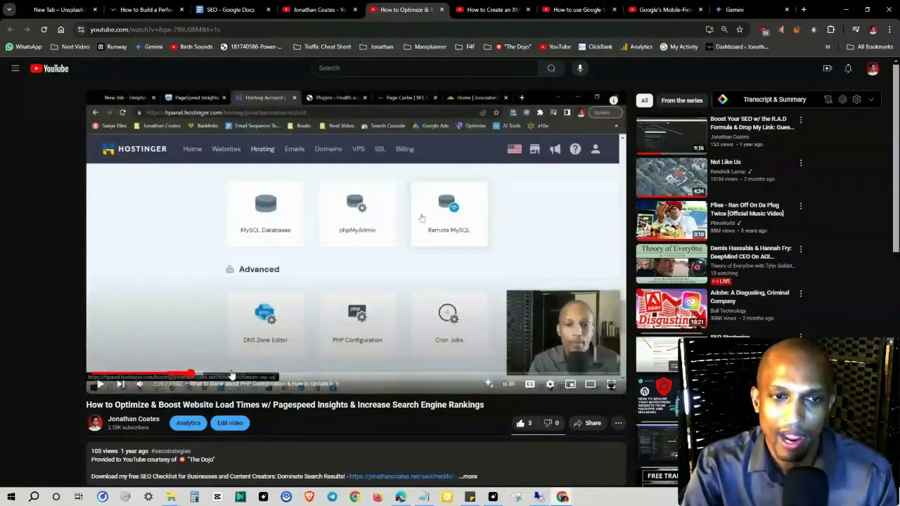
{"action": "left_click", "coordinate": [281, 373]}
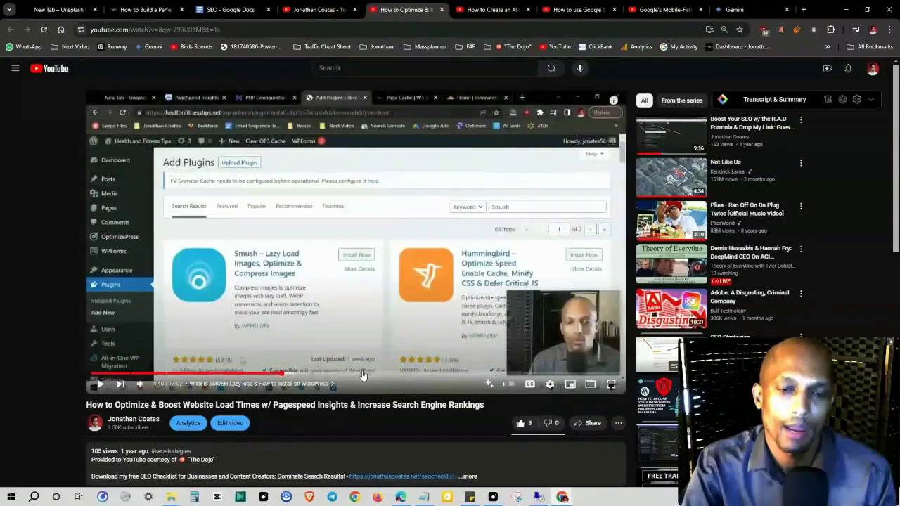
{"action": "left_click", "coordinate": [492, 9]}
{"action": "left_click", "coordinate": [230, 377]}
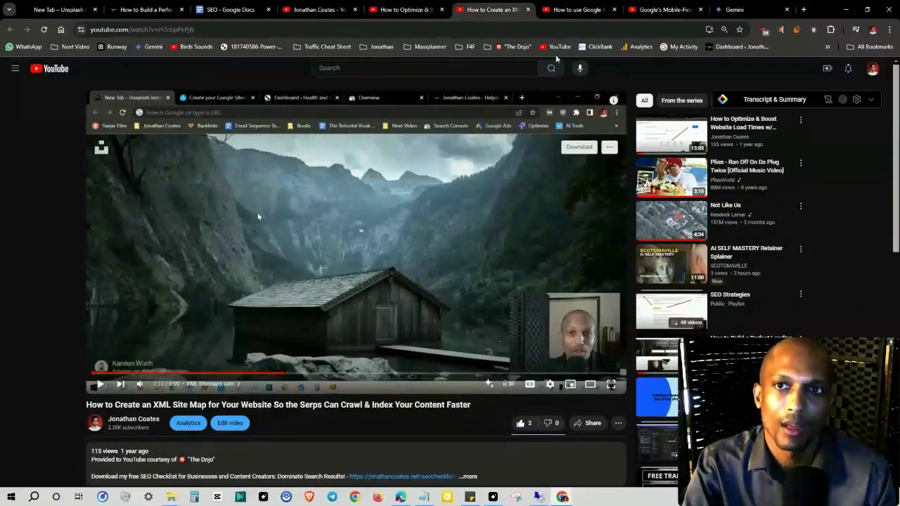
{"action": "left_click", "coordinate": [593, 10]}
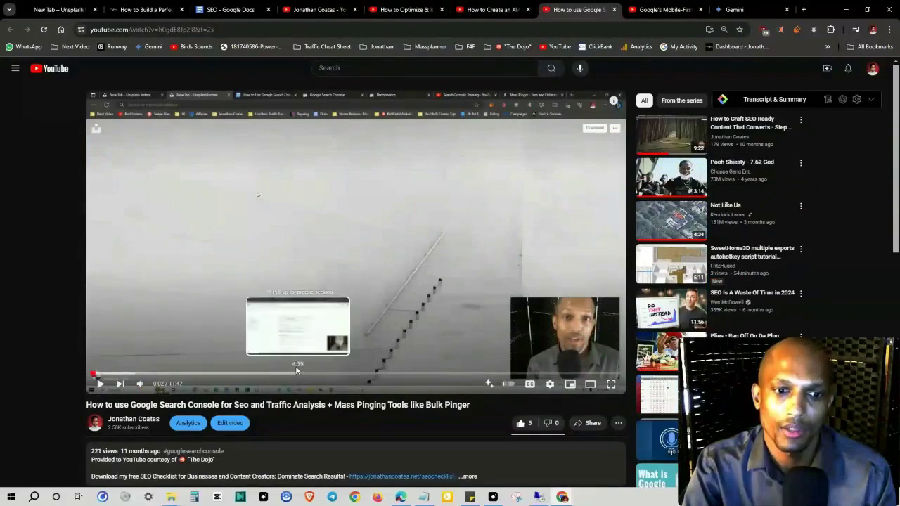
{"action": "left_click", "coordinate": [261, 369]}
{"action": "left_click", "coordinate": [222, 373]}
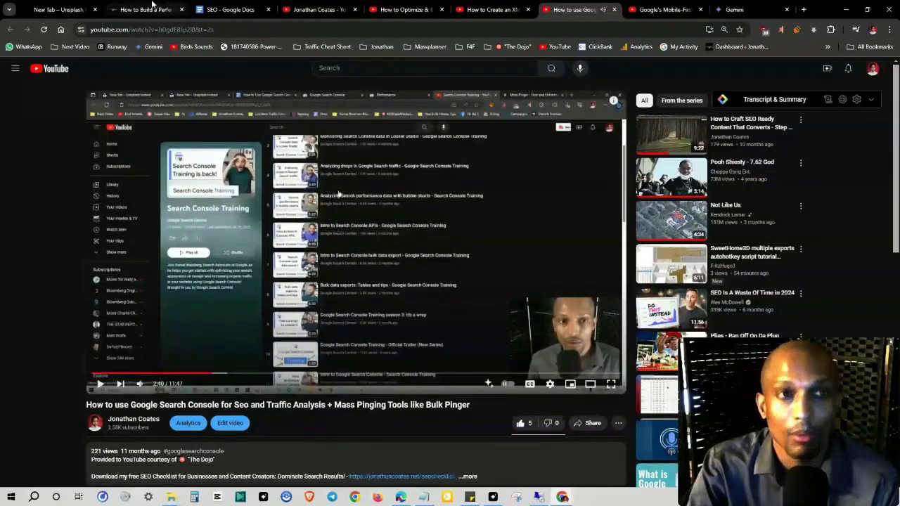
Review the checklist item on optimizing title tags and meta descriptions in the SEO document's On-Page Optimization section
{"action": "left_click", "coordinate": [232, 7]}
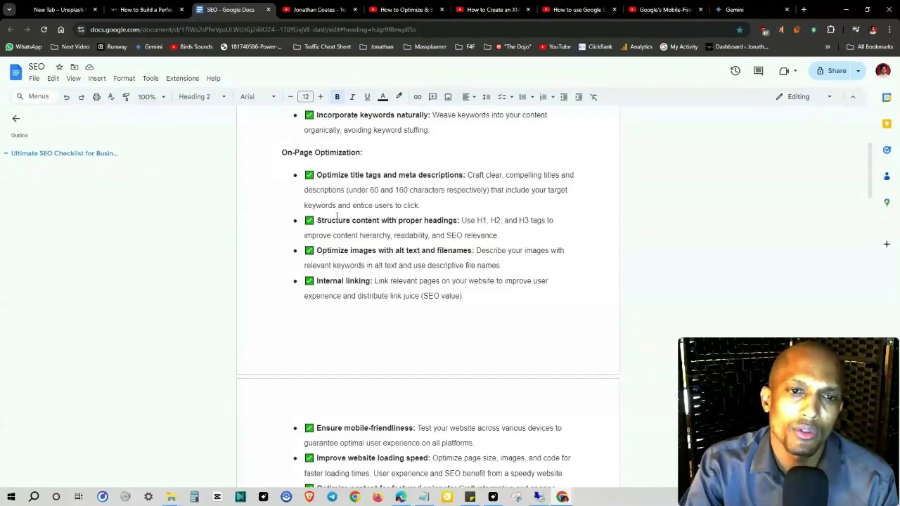
{"action": "left_click", "coordinate": [428, 194]}
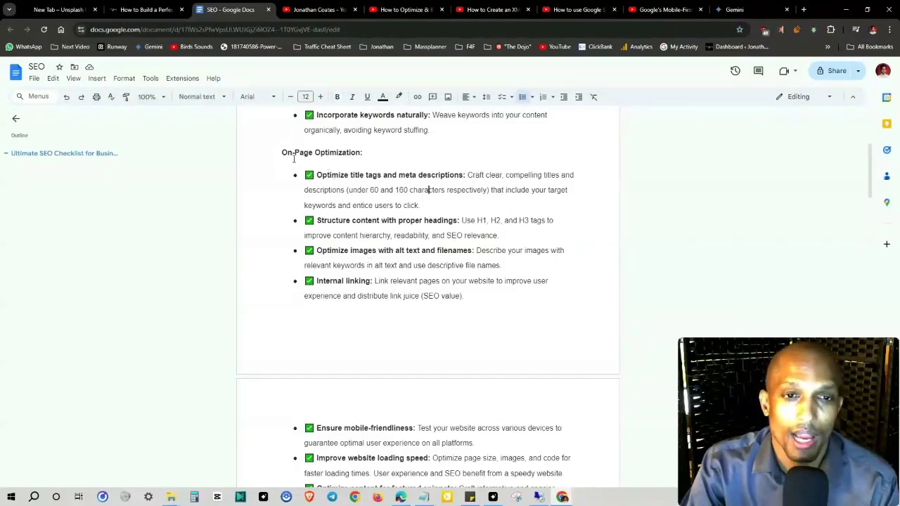
{"action": "scroll", "coordinate": [260, 180], "scroll_direction": "down", "scroll_amount": 1}
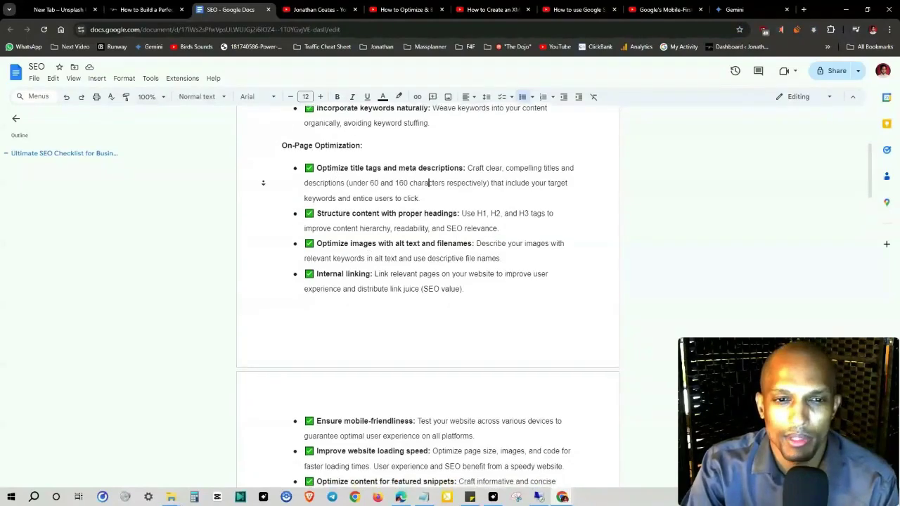
{"action": "left_click", "coordinate": [264, 183]}
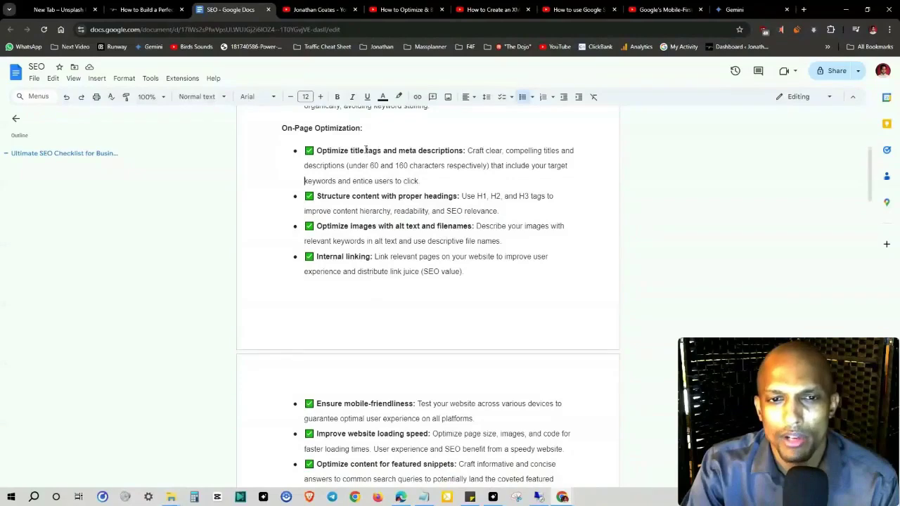
{"action": "left_click_drag", "start_coordinate": [310, 151], "coordinate": [460, 149]}
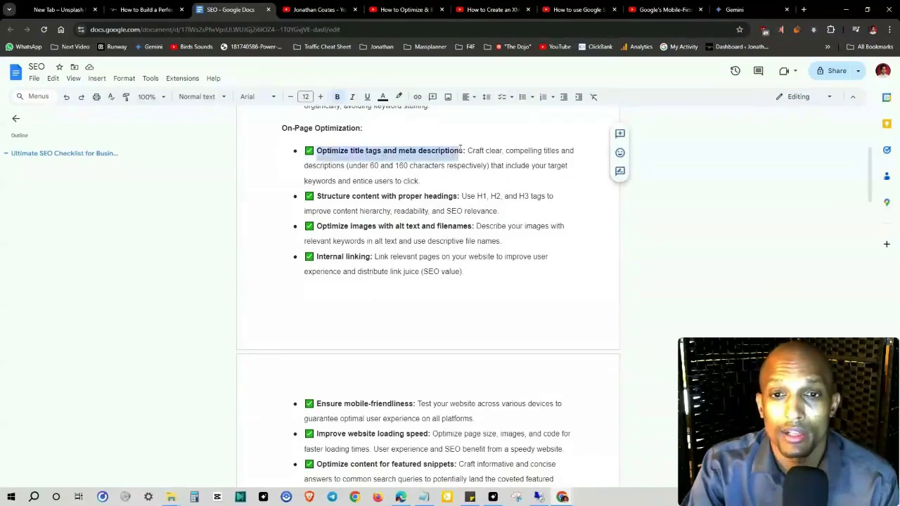
{"action": "left_click", "coordinate": [460, 155]}
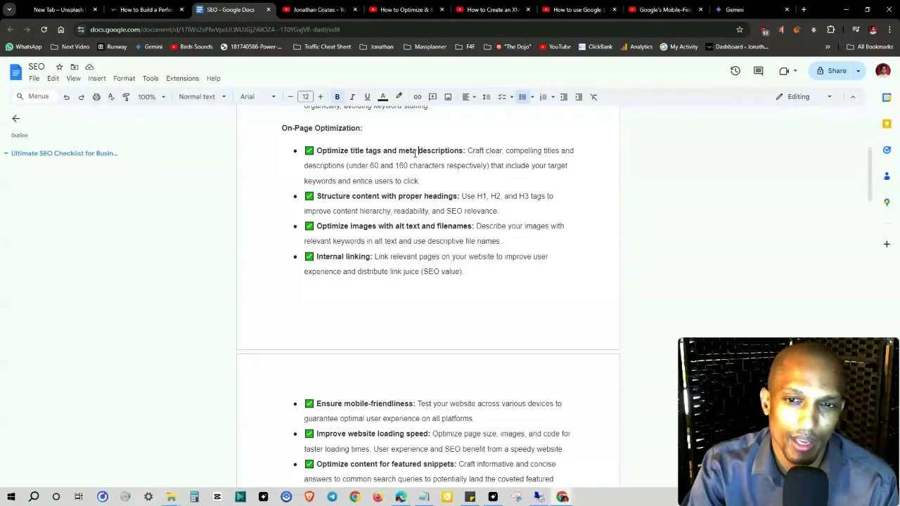
{"action": "key", "text": "ctrl+Left"}
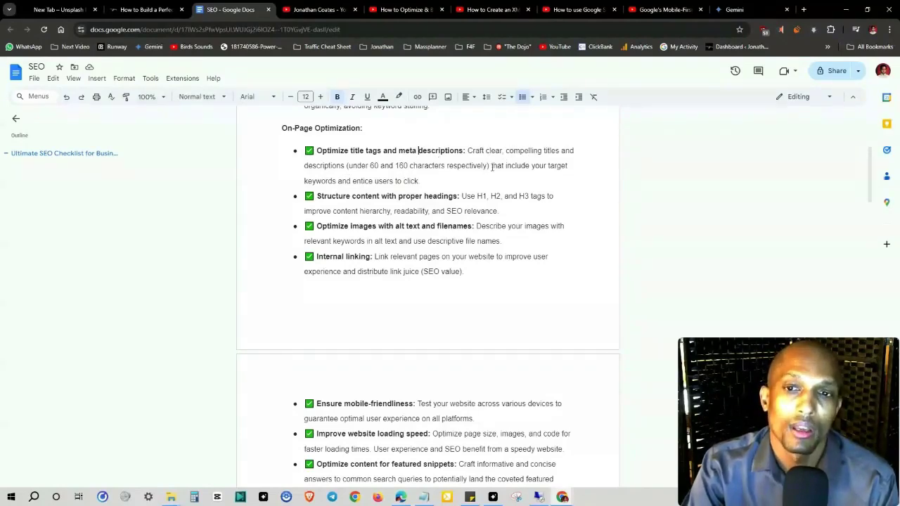
{"action": "left_click_drag", "start_coordinate": [501, 162], "coordinate": [404, 181]}
{"action": "left_click", "coordinate": [419, 167]}
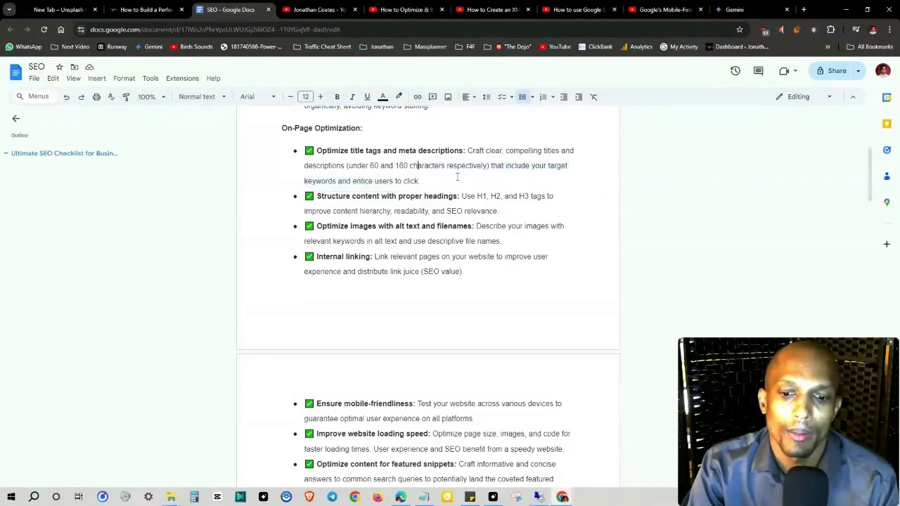
Switch to Gling and generate AI titles for the daily internet marketing routine video
{"action": "left_click", "coordinate": [492, 497]}
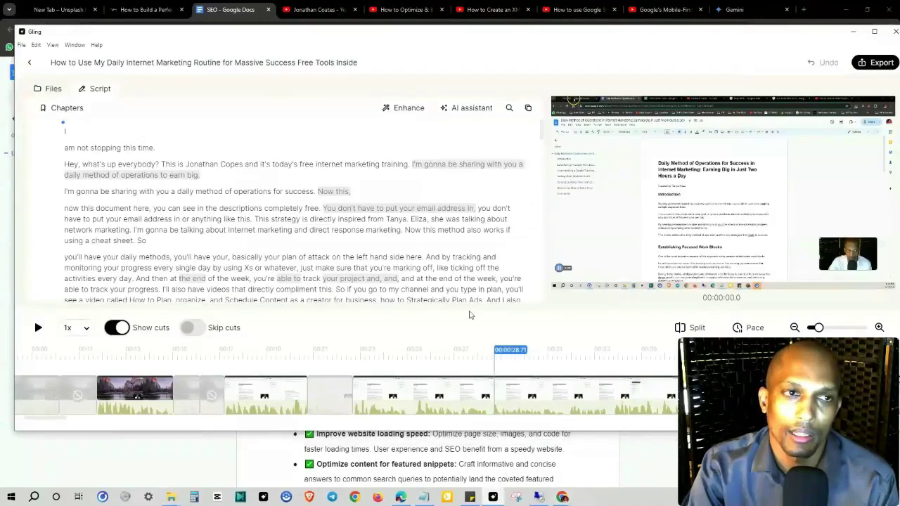
{"action": "mouse_move", "coordinate": [281, 62]}
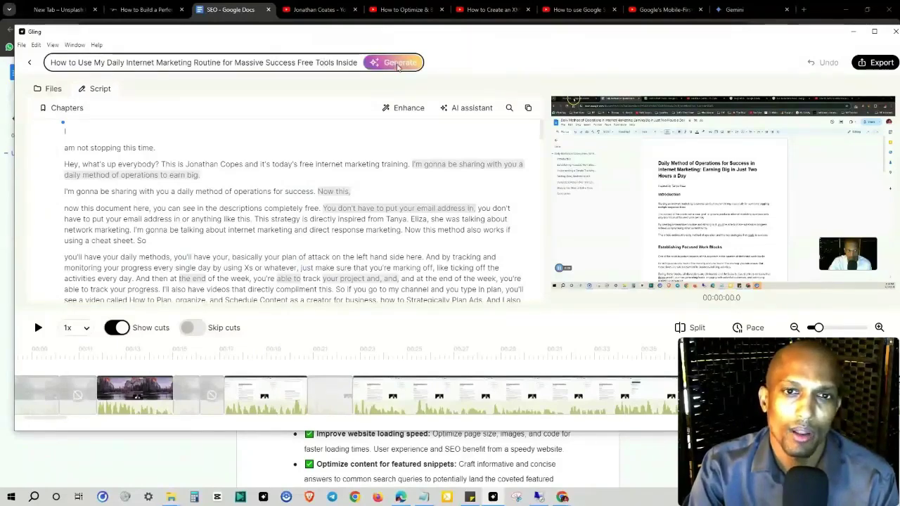
{"action": "left_click", "coordinate": [398, 62]}
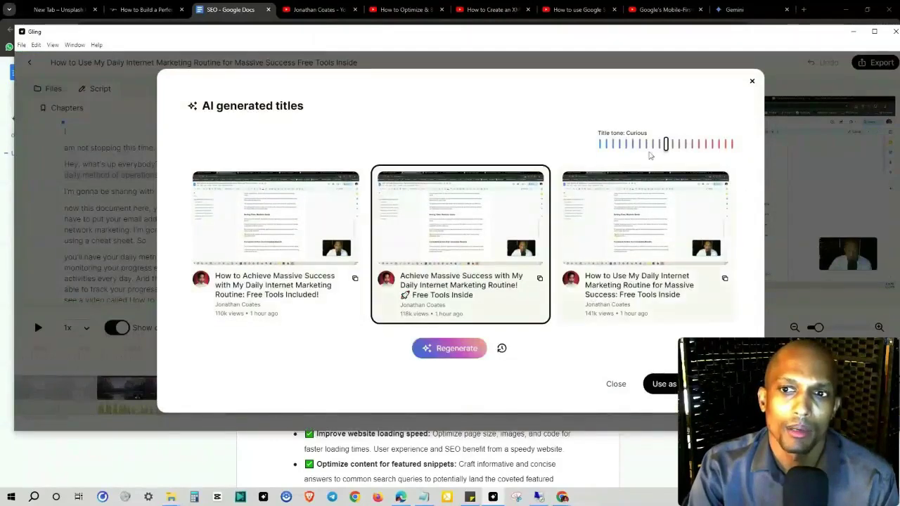
{"action": "mouse_move", "coordinate": [617, 145]}
Regenerate the video titles in the Engaging, Informative, Sensational, Extra clickbait and finally Curious tones
{"action": "left_click", "coordinate": [646, 143]}
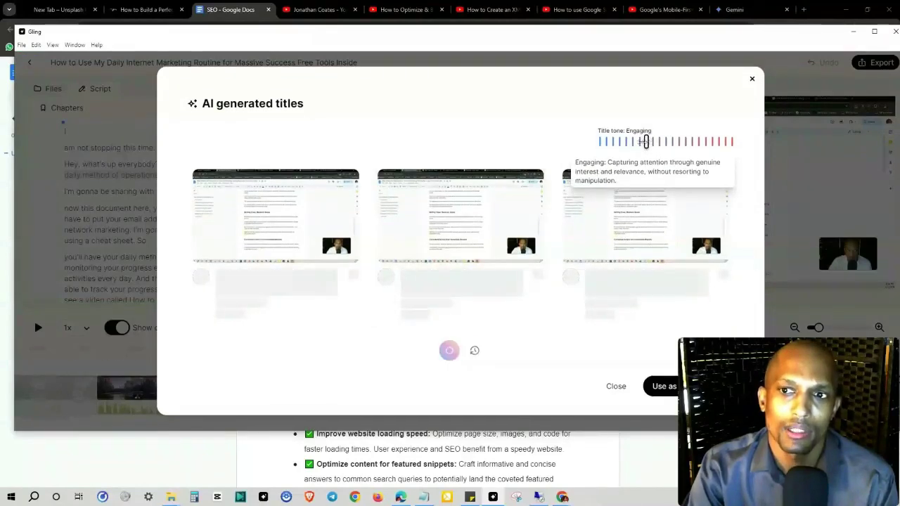
{"action": "left_click", "coordinate": [638, 141]}
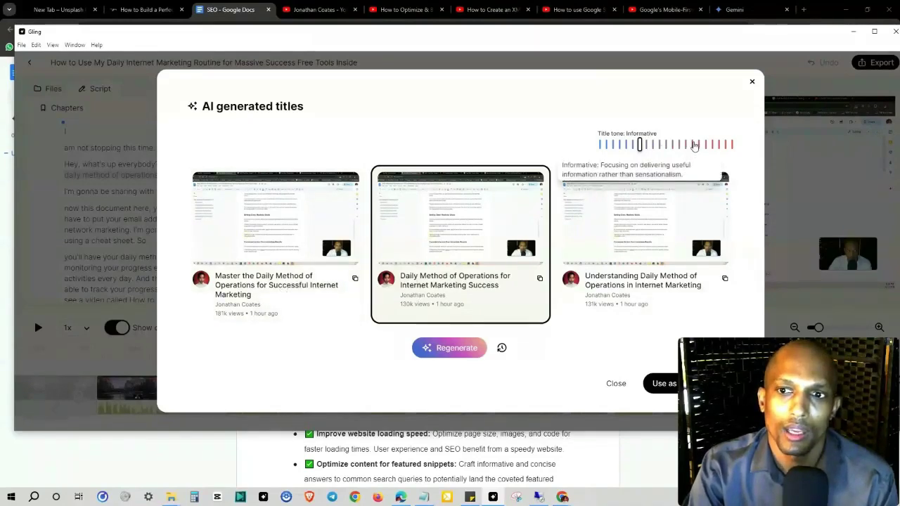
{"action": "left_click", "coordinate": [692, 144]}
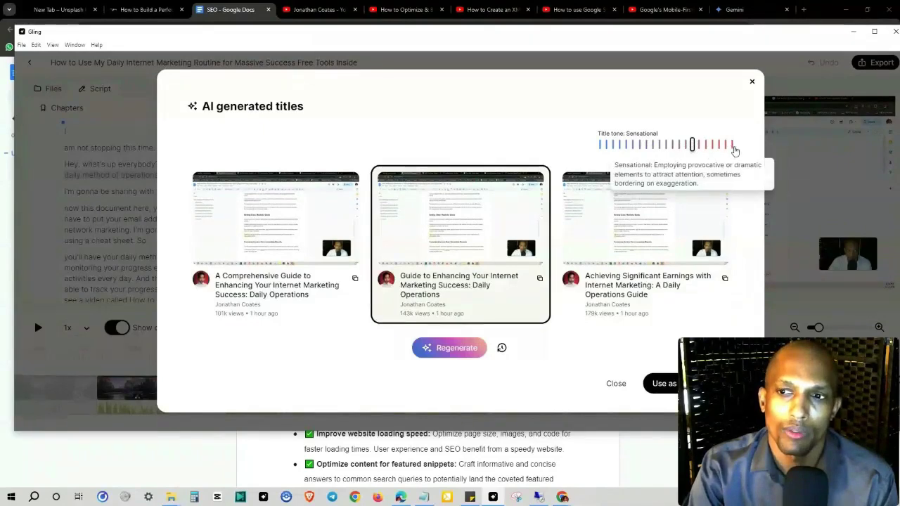
{"action": "left_click", "coordinate": [731, 148]}
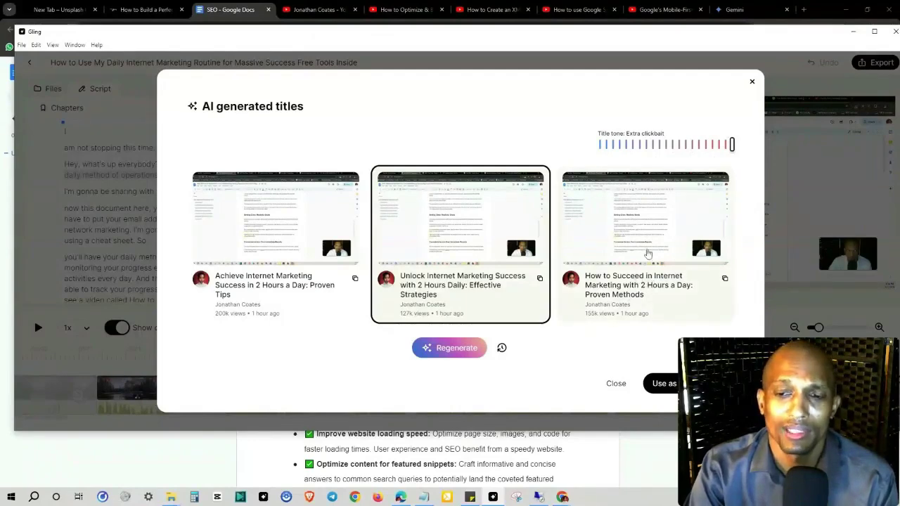
{"action": "mouse_move", "coordinate": [732, 144]}
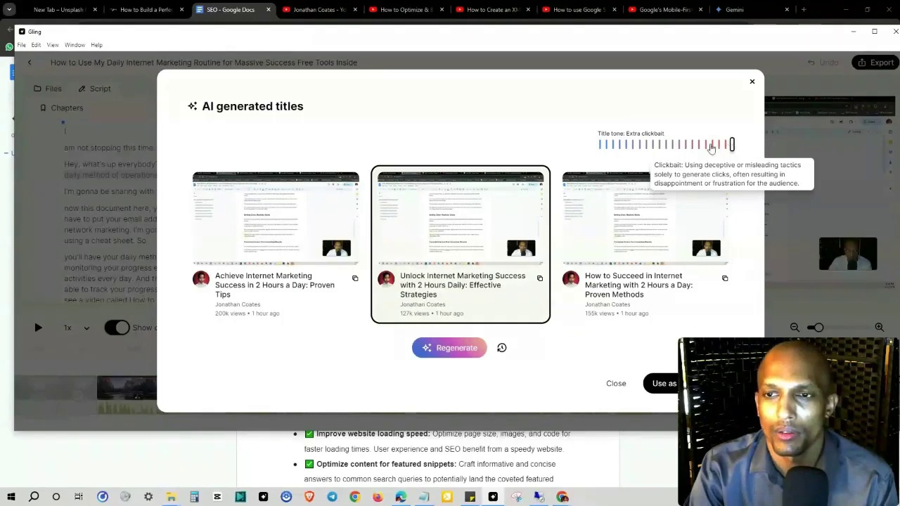
{"action": "left_click", "coordinate": [665, 144]}
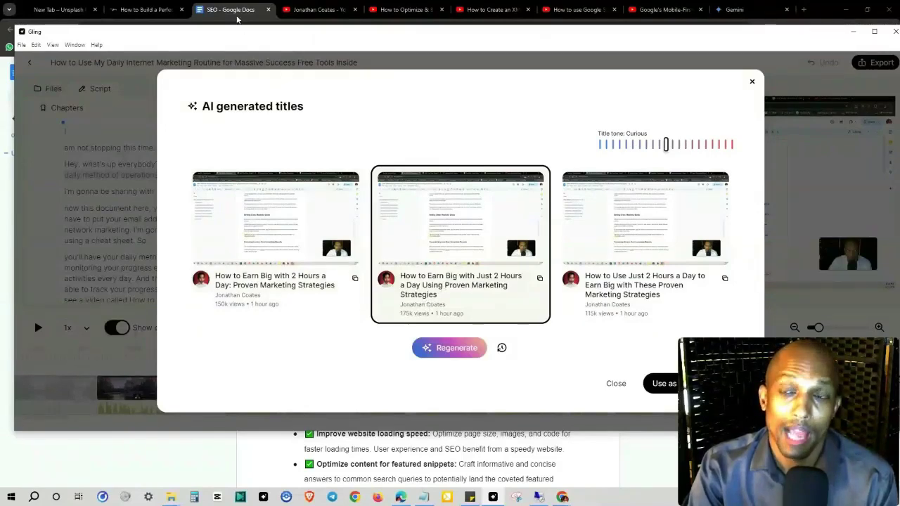
Switch back to the browser and open the "How to Build a Perfect Landing Page" blog post for editing in WordPress
{"action": "left_click", "coordinate": [237, 19]}
{"action": "left_click", "coordinate": [771, 7]}
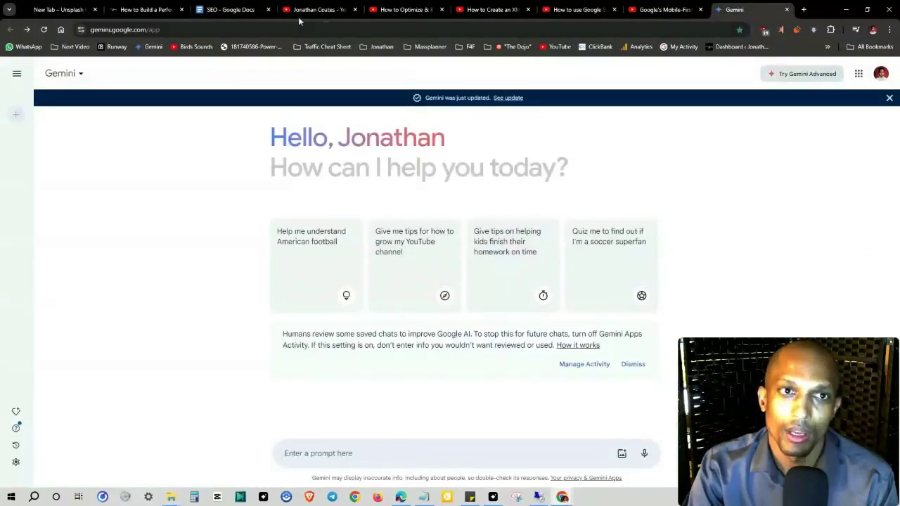
{"action": "left_click", "coordinate": [138, 10]}
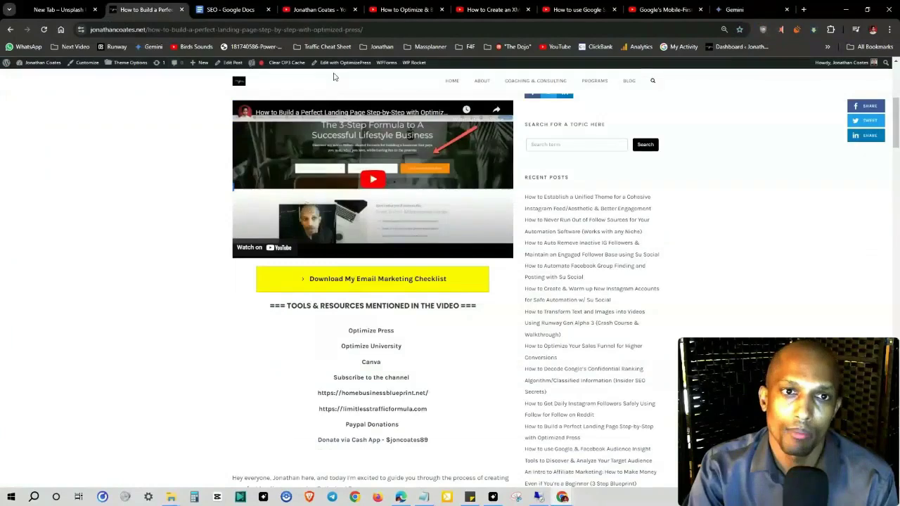
{"action": "left_click", "coordinate": [232, 63]}
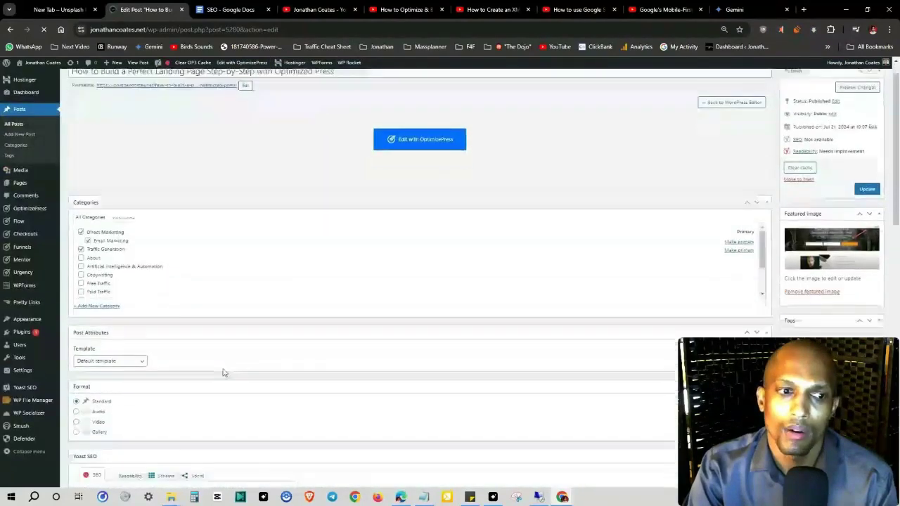
Try to write the post's meta description with Yoast SEO's AI option
{"action": "scroll", "coordinate": [223, 373], "scroll_direction": "down", "scroll_amount": 6}
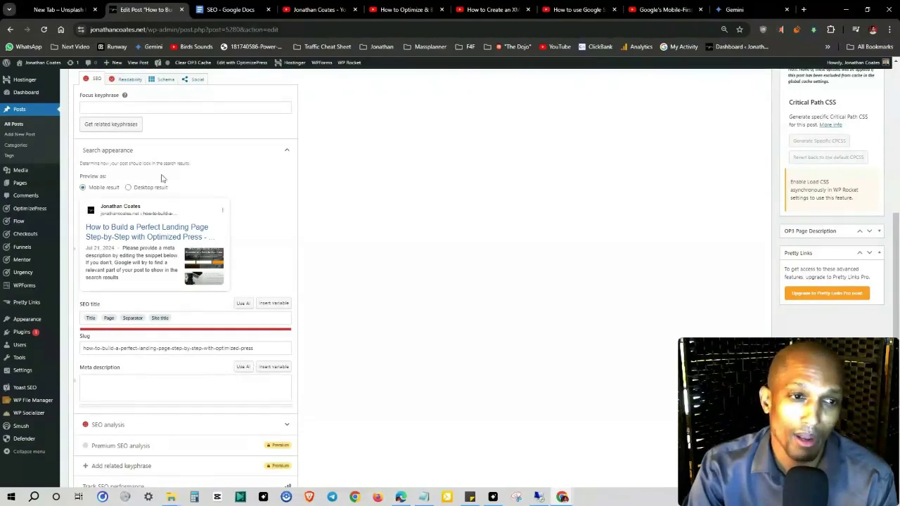
{"action": "left_click", "coordinate": [242, 367]}
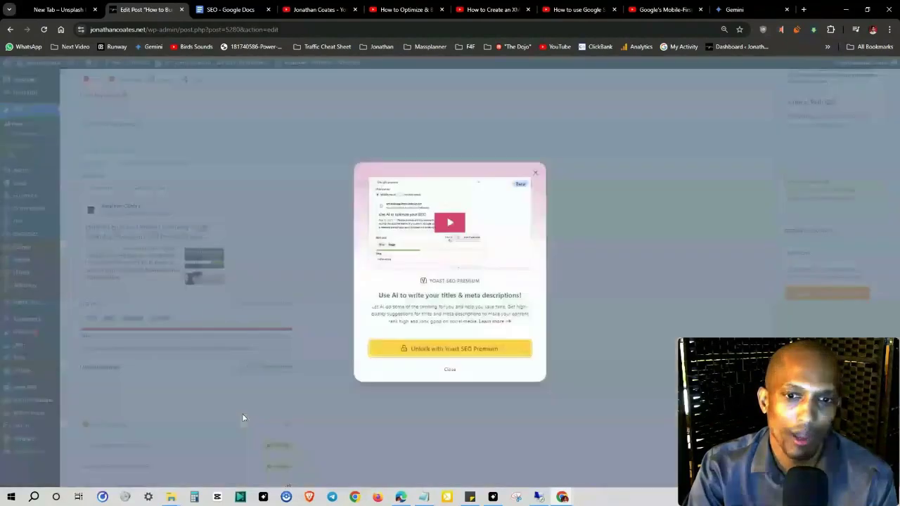
{"action": "left_click", "coordinate": [536, 173]}
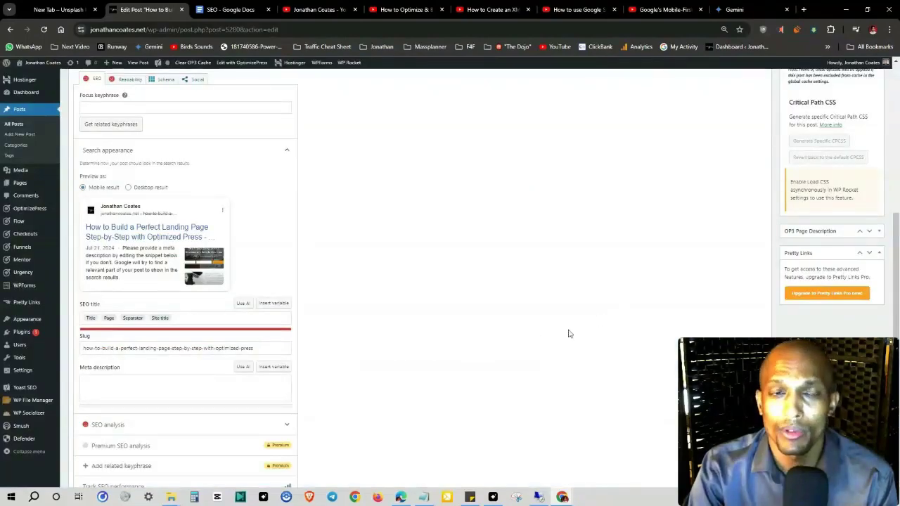
Copy the post title "How to Build a Perfect Landing Page Step-by-Step with Optimized Press"
{"action": "scroll", "coordinate": [503, 270], "scroll_direction": "up", "scroll_amount": 2}
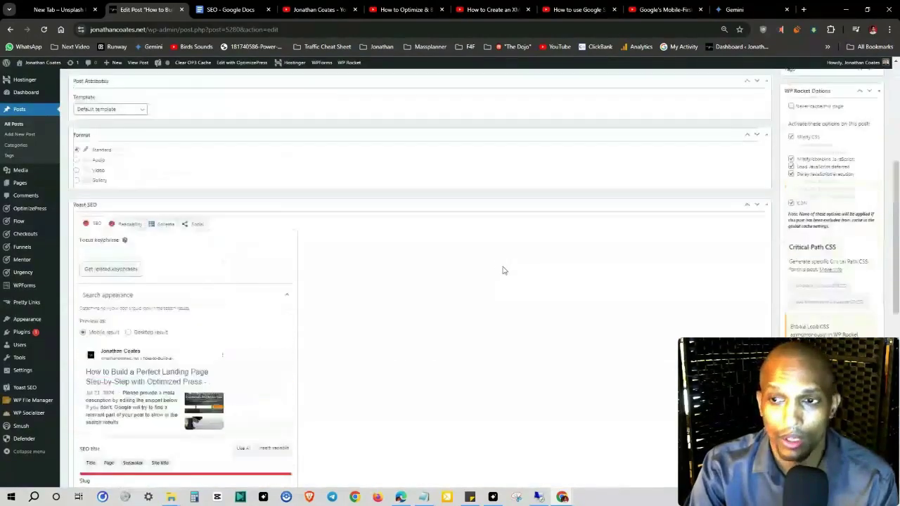
{"action": "scroll", "coordinate": [502, 270], "scroll_direction": "up", "scroll_amount": 3}
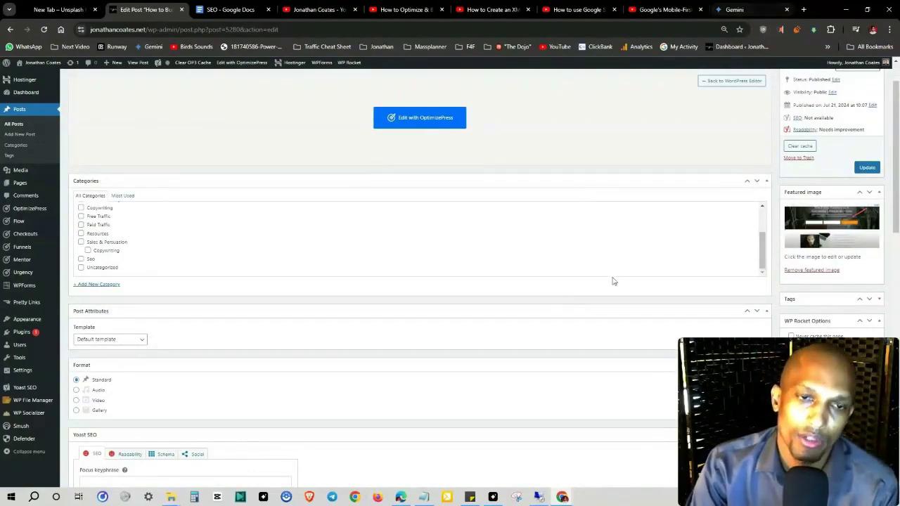
{"action": "scroll", "coordinate": [612, 281], "scroll_direction": "up", "scroll_amount": 4}
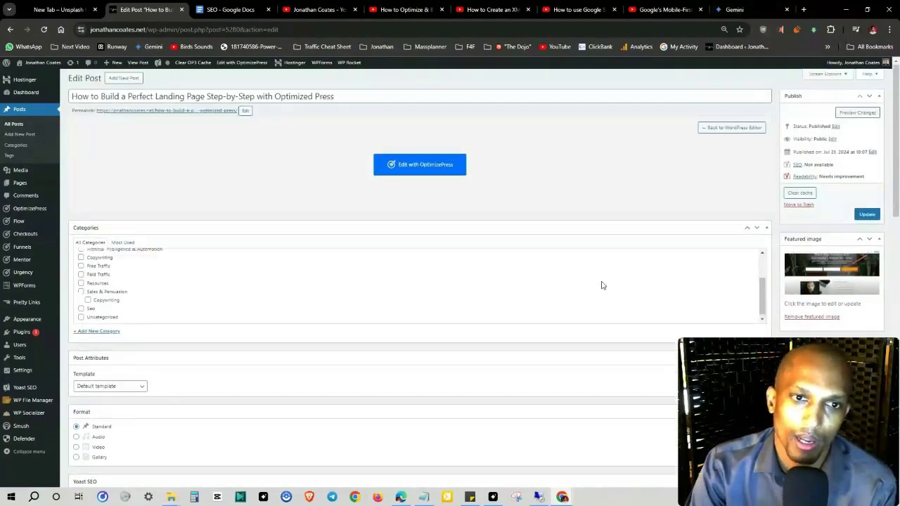
{"action": "triple_click", "coordinate": [165, 96]}
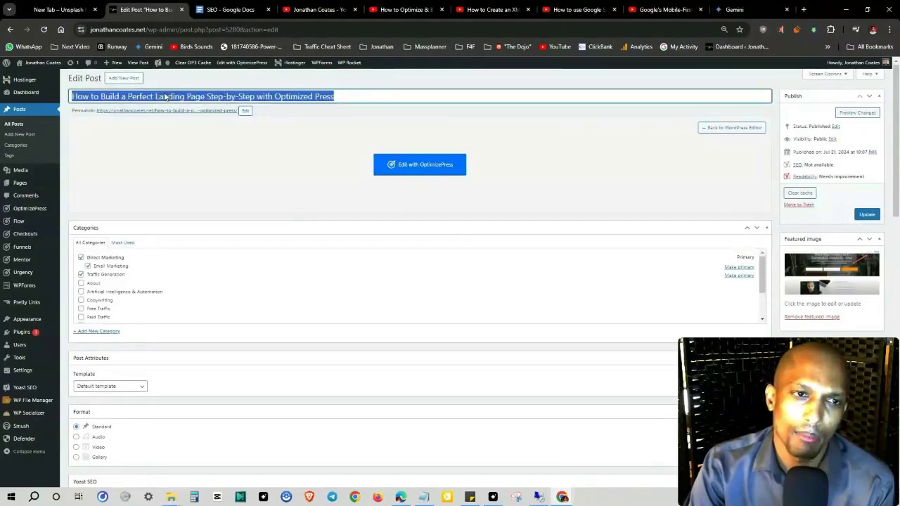
{"action": "right_click", "coordinate": [165, 97]}
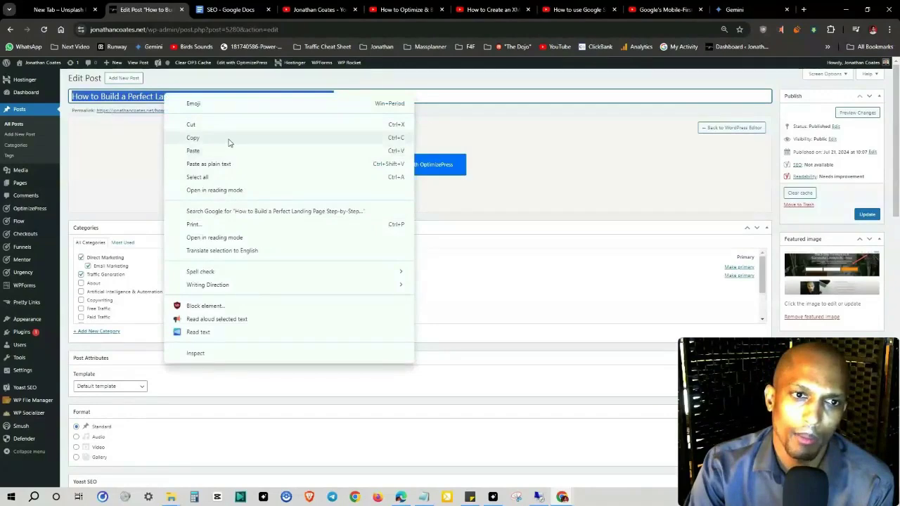
{"action": "left_click", "coordinate": [229, 137]}
Look in on Gemini and return to the On-Page Optimization section of the SEO checklist document
{"action": "left_click", "coordinate": [732, 10]}
{"action": "left_click", "coordinate": [227, 10]}
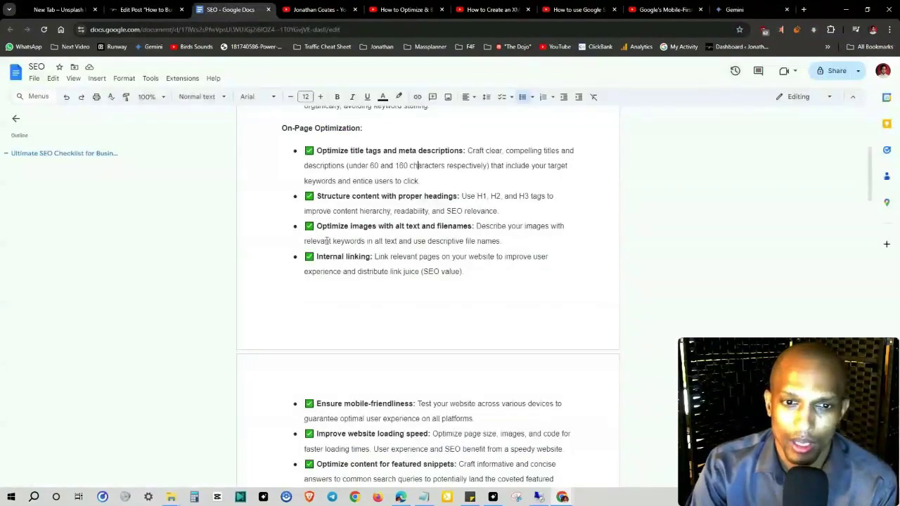
Switch to Gemini and submit the prompt "give me a meta description for this, make it clear compelling but consise,"
{"action": "left_click_drag", "start_coordinate": [314, 228], "coordinate": [468, 228]}
{"action": "left_click", "coordinate": [734, 10]}
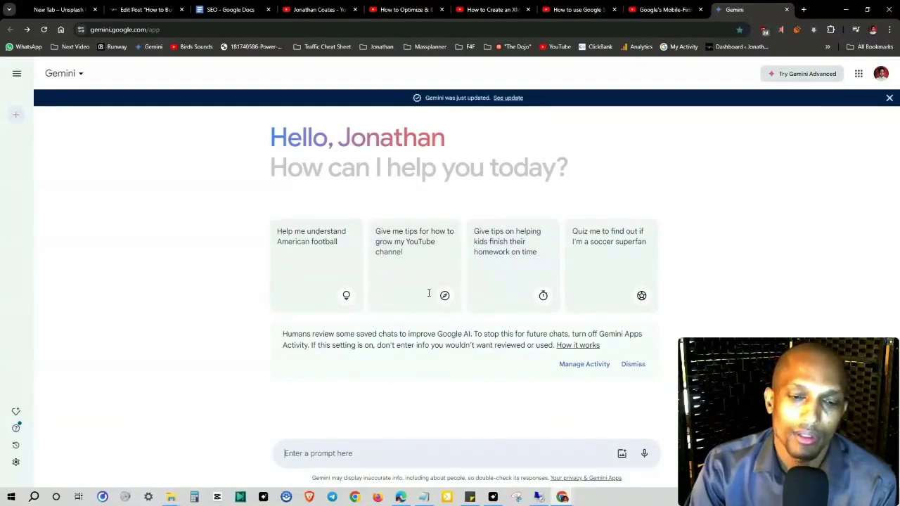
{"action": "right_click", "coordinate": [309, 453]}
{"action": "left_click", "coordinate": [291, 453]}
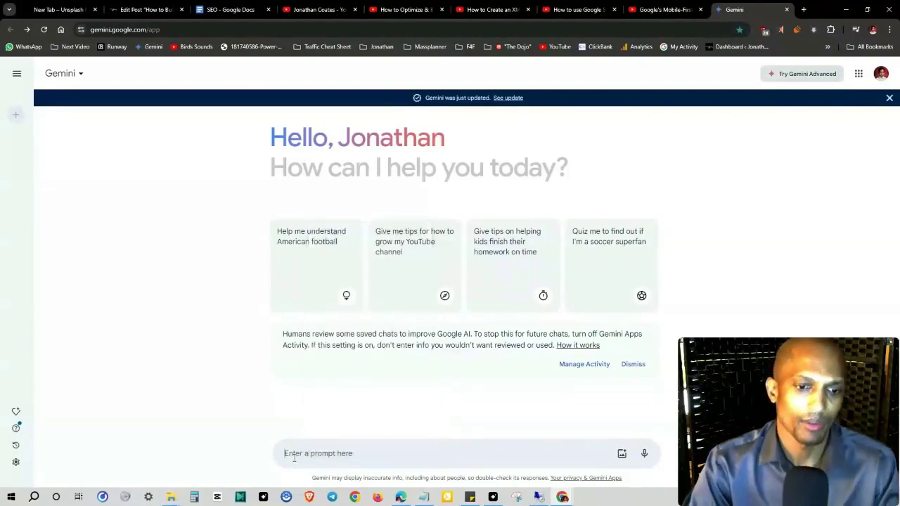
{"action": "type", "text": "give"}
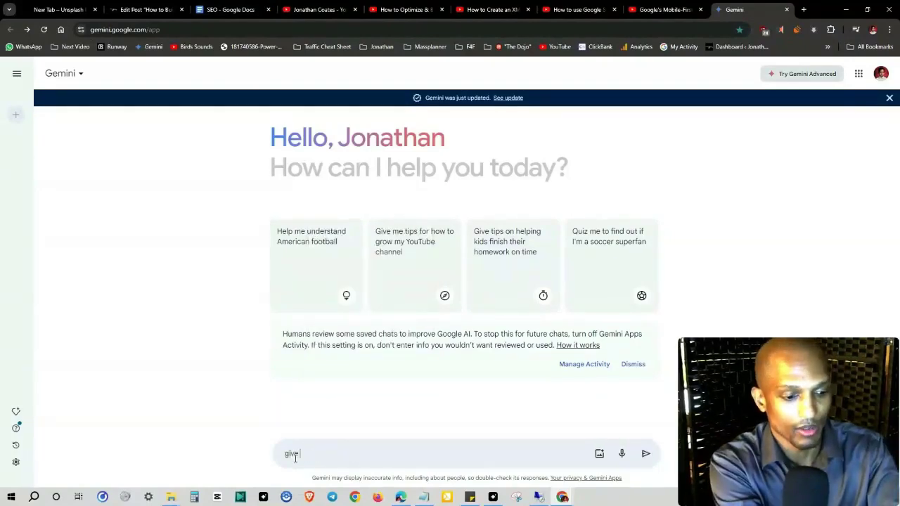
{"action": "type", "text": " me a meta description for this, make it clear compelling but consise,"}
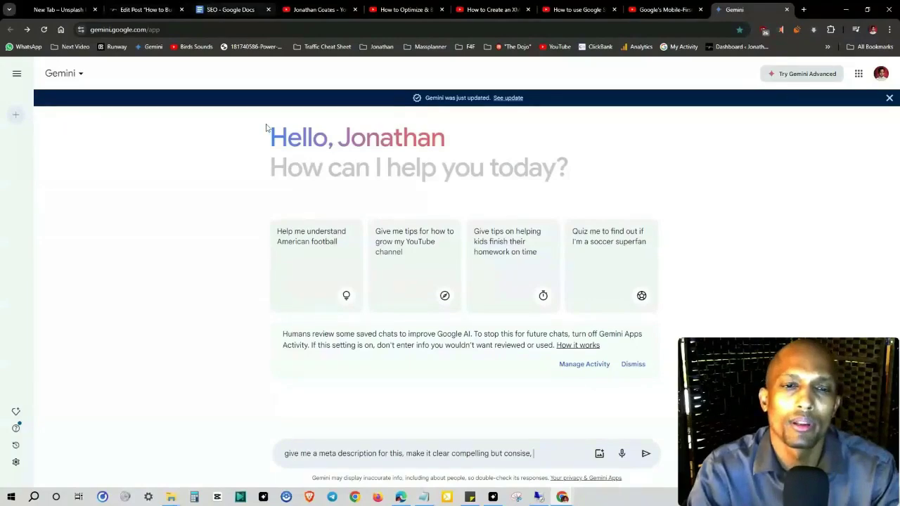
{"action": "key", "text": "ctrl+3"}
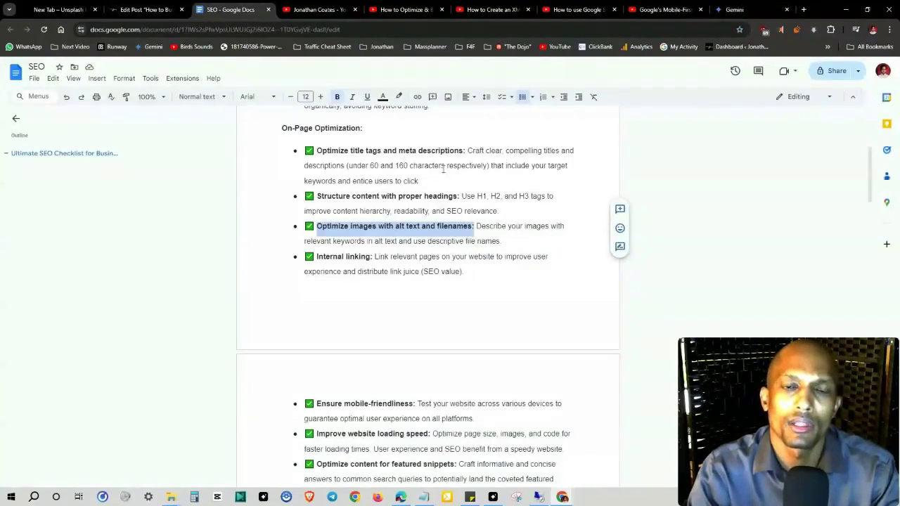
{"action": "key", "text": "ctrl+9"}
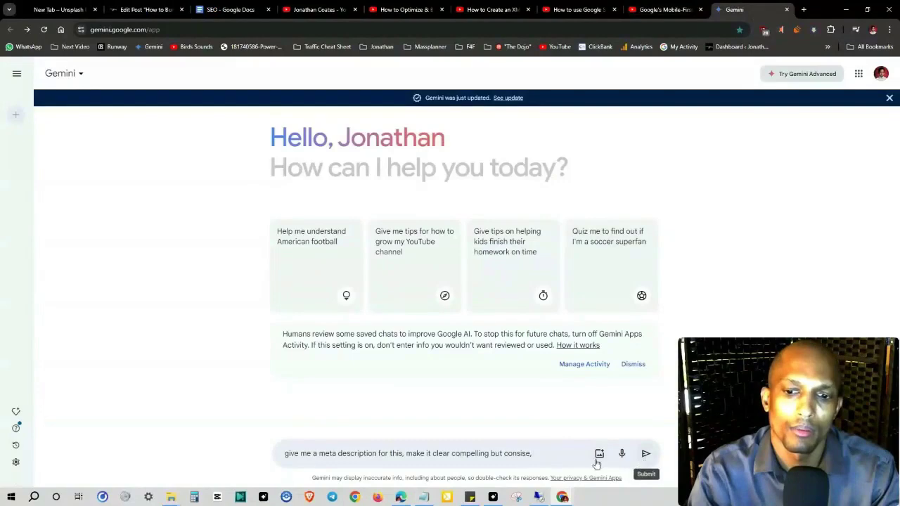
{"action": "left_click", "coordinate": [647, 454]}
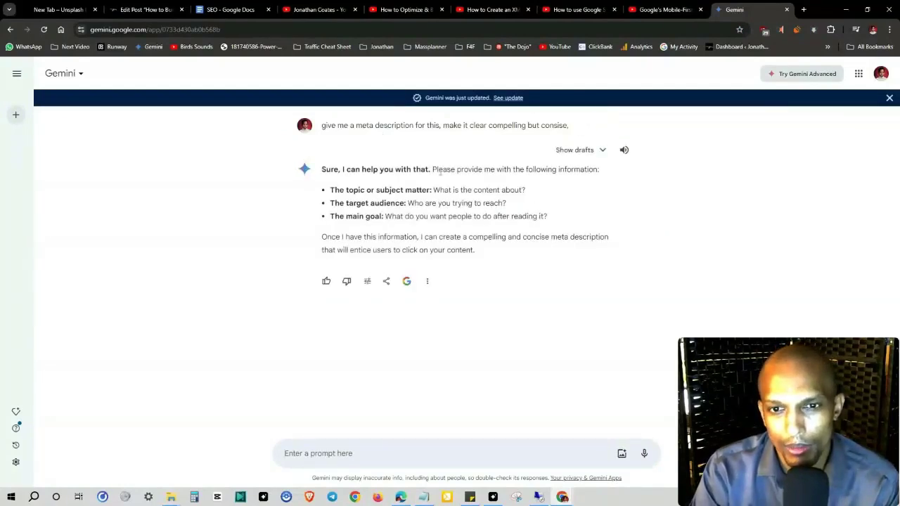
Edit the submitted prompt to append the copied post title "How to Build a Perfect Landing Page Step-by-Step with Optimized Press" and resubmit it
{"action": "left_click_drag", "start_coordinate": [440, 172], "coordinate": [491, 204]}
{"action": "left_click", "coordinate": [492, 204]}
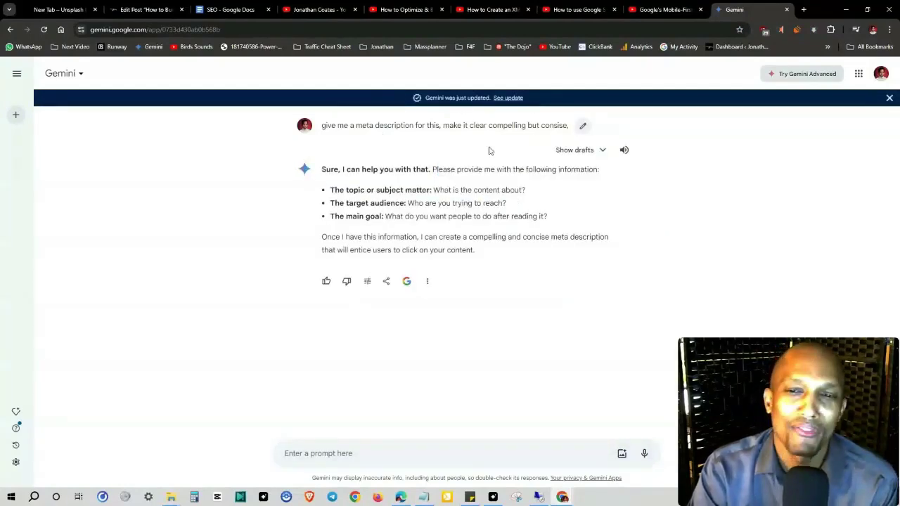
{"action": "left_click", "coordinate": [582, 126]}
{"action": "right_click", "coordinate": [579, 140]}
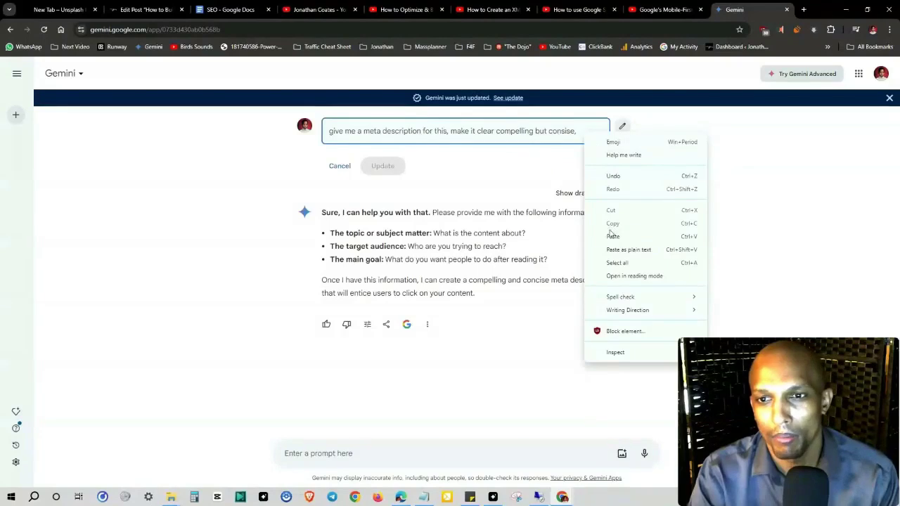
{"action": "left_click", "coordinate": [612, 237]}
{"action": "key", "text": "Return"}
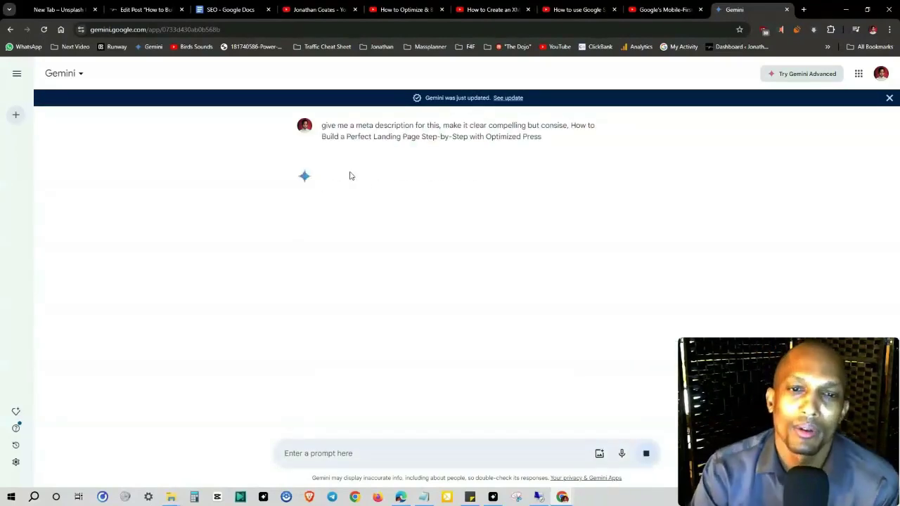
Copy Gemini's generated meta description into the Yoast SEO meta description of the landing page post in WordPress
{"action": "left_click_drag", "start_coordinate": [340, 199], "coordinate": [545, 224]}
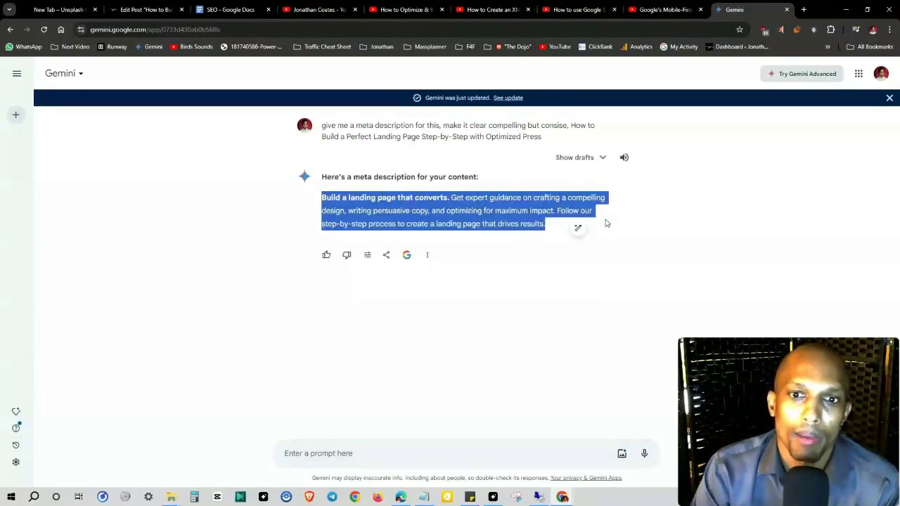
{"action": "right_click", "coordinate": [496, 212]}
{"action": "left_click", "coordinate": [518, 221]}
{"action": "left_click", "coordinate": [144, 9]}
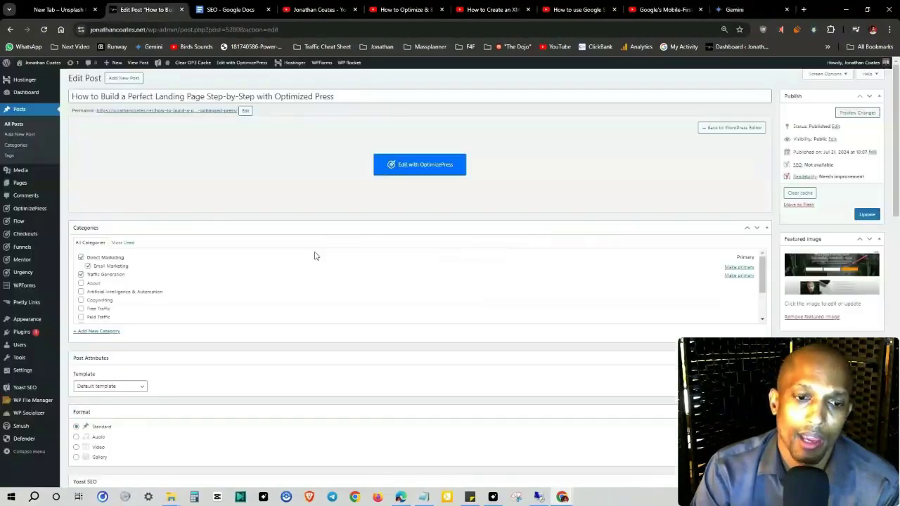
{"action": "scroll", "coordinate": [313, 267], "scroll_direction": "down", "scroll_amount": 6}
{"action": "scroll", "coordinate": [239, 365], "scroll_direction": "down", "scroll_amount": 4}
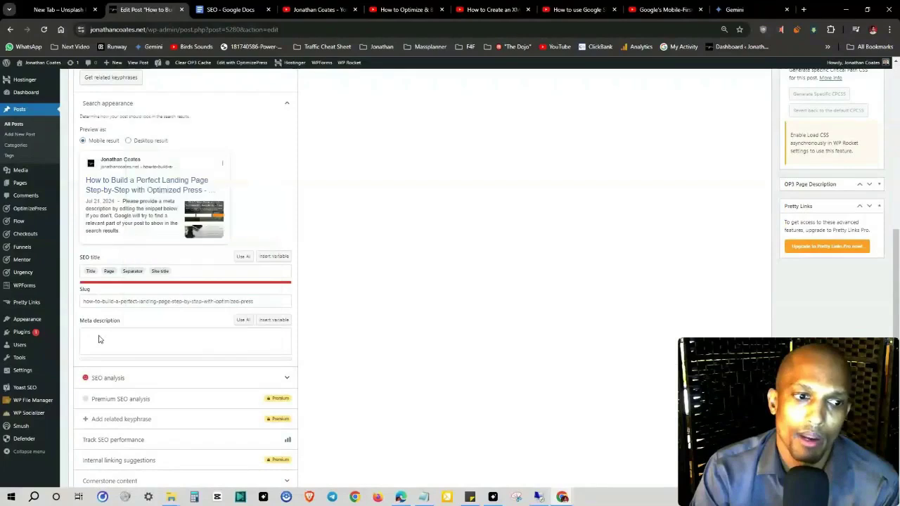
{"action": "left_click", "coordinate": [100, 339]}
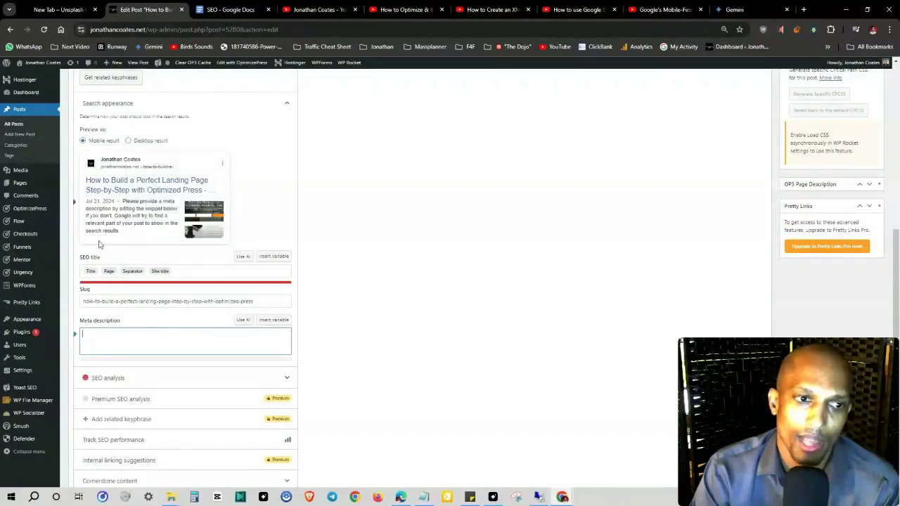
{"action": "right_click", "coordinate": [106, 340]}
{"action": "right_click", "coordinate": [106, 341]}
{"action": "left_click", "coordinate": [119, 206]}
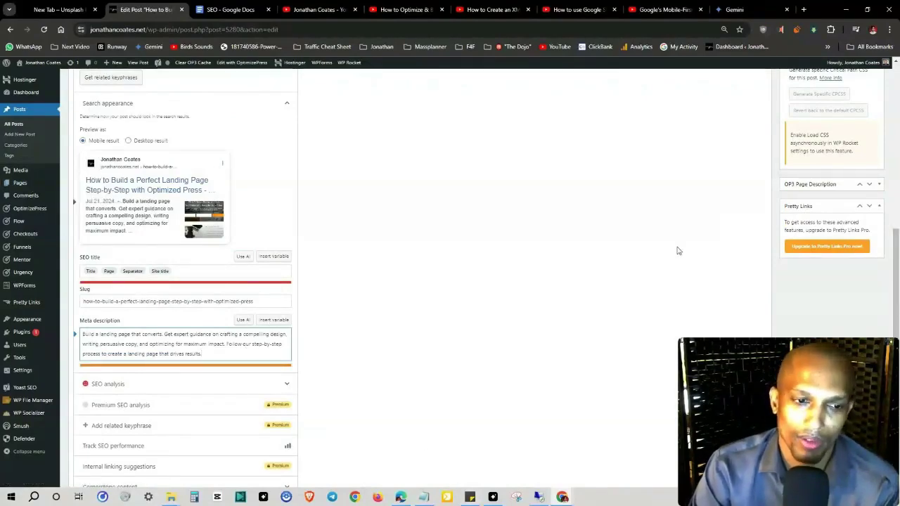
Update the published post to save its new meta description
{"action": "scroll", "coordinate": [668, 272], "scroll_direction": "up", "scroll_amount": 5}
{"action": "scroll", "coordinate": [727, 244], "scroll_direction": "up", "scroll_amount": 5}
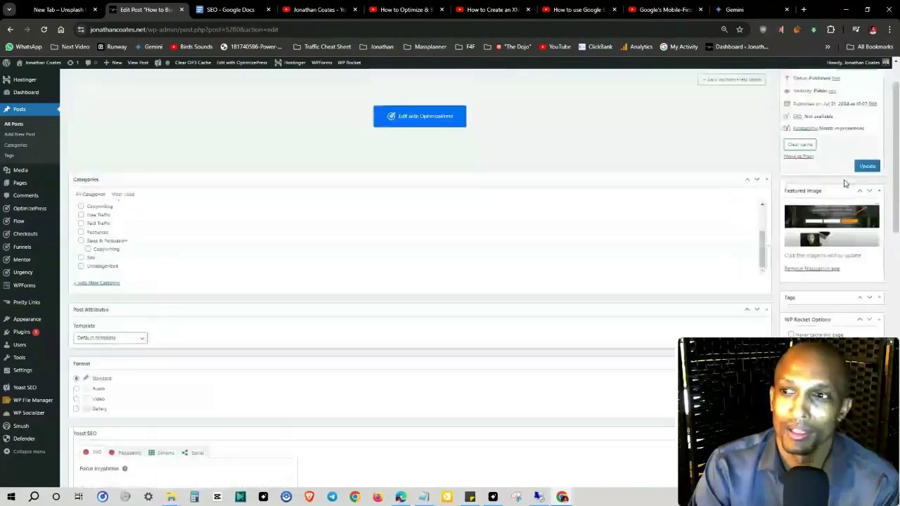
{"action": "left_click", "coordinate": [865, 213]}
Paste the same description into the post's OP3 Page Description and update the post again
{"action": "scroll", "coordinate": [758, 323], "scroll_direction": "down", "scroll_amount": 5}
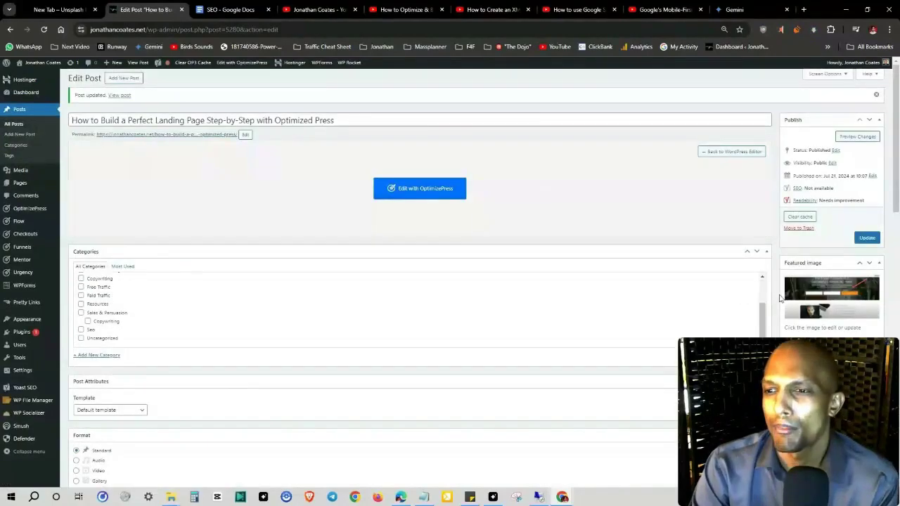
{"action": "scroll", "coordinate": [420, 282], "scroll_direction": "down", "scroll_amount": 5}
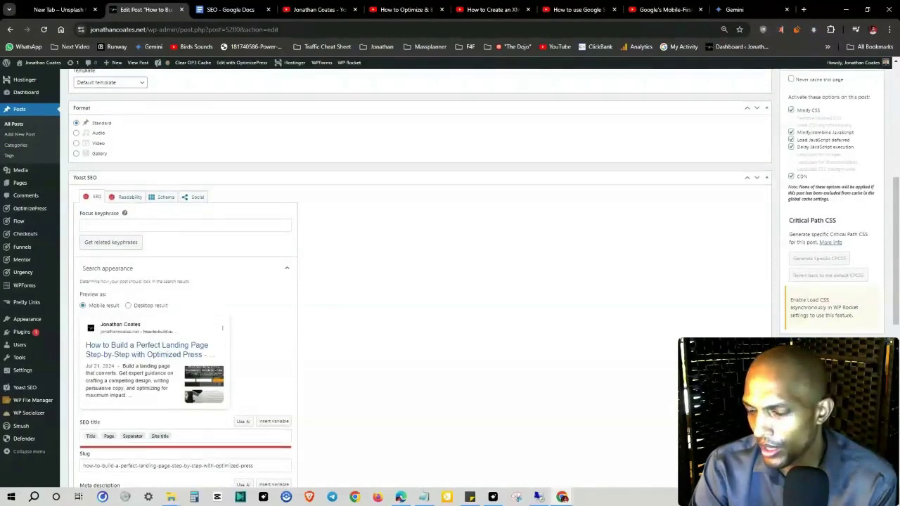
{"action": "scroll", "coordinate": [420, 281], "scroll_direction": "down", "scroll_amount": 1}
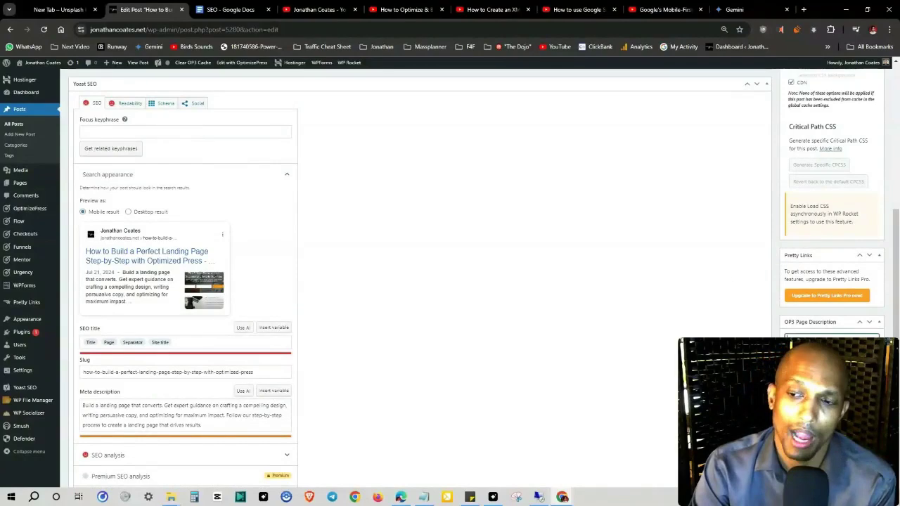
{"action": "scroll", "coordinate": [733, 282], "scroll_direction": "up", "scroll_amount": 10}
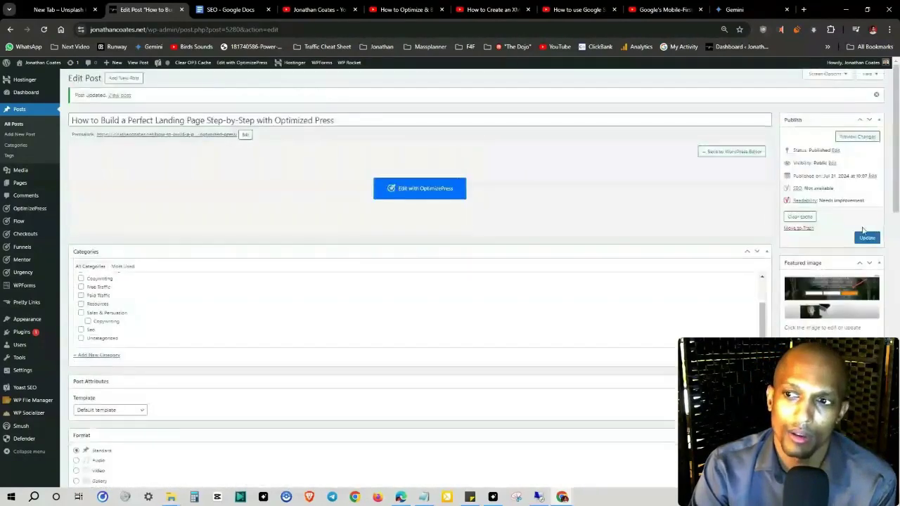
{"action": "left_click", "coordinate": [868, 238]}
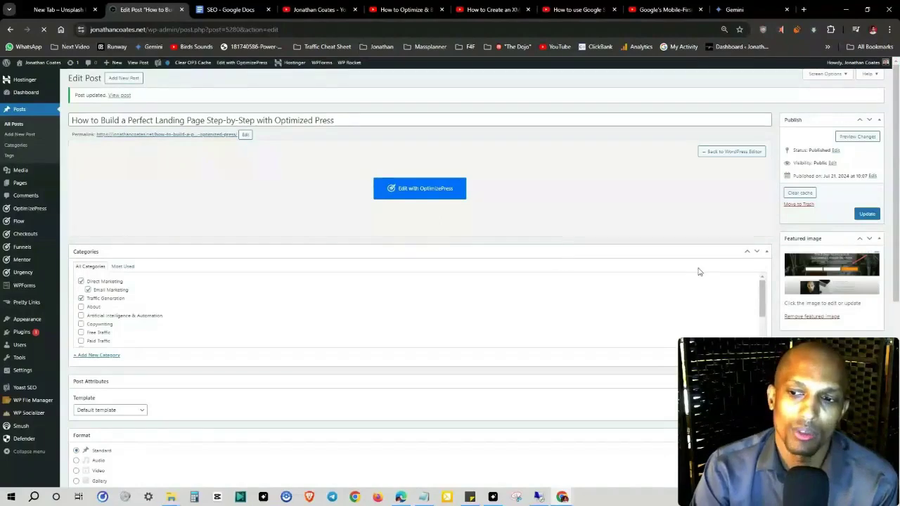
Compare the post's desktop and mobile search result previews in Yoast SEO, ending on the mobile result
{"action": "scroll", "coordinate": [813, 322], "scroll_direction": "down", "scroll_amount": 10}
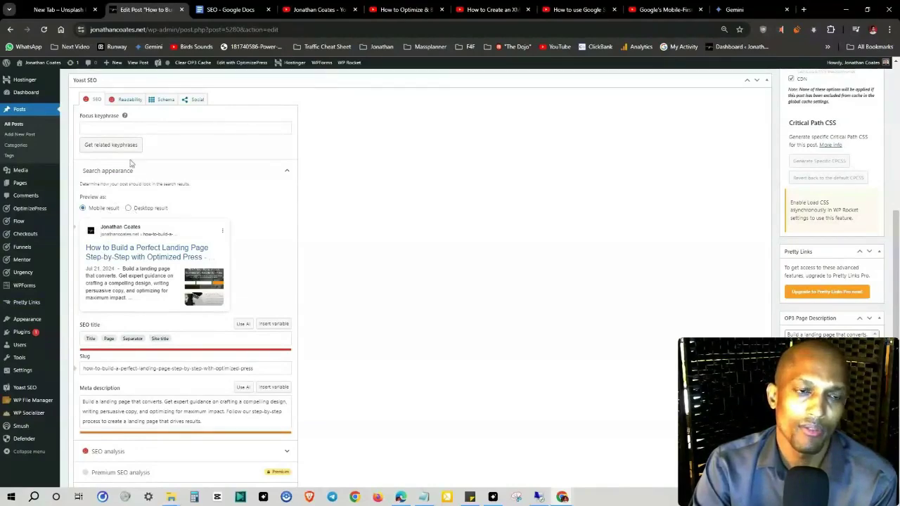
{"action": "left_click", "coordinate": [129, 208]}
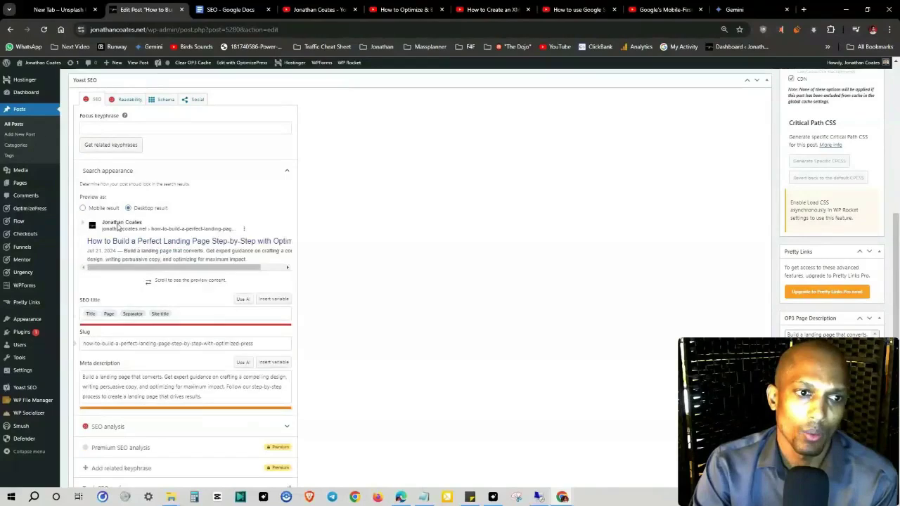
{"action": "left_click", "coordinate": [83, 208]}
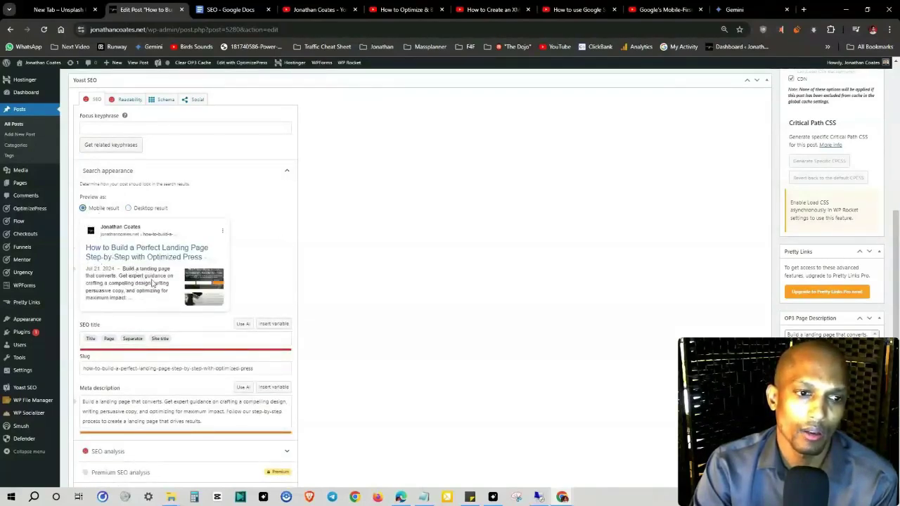
{"action": "left_click", "coordinate": [128, 209]}
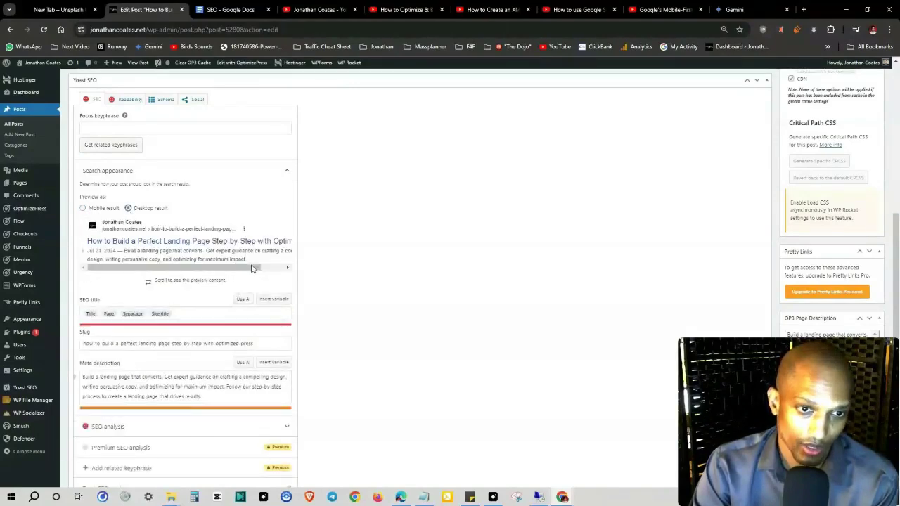
{"action": "left_click", "coordinate": [82, 208]}
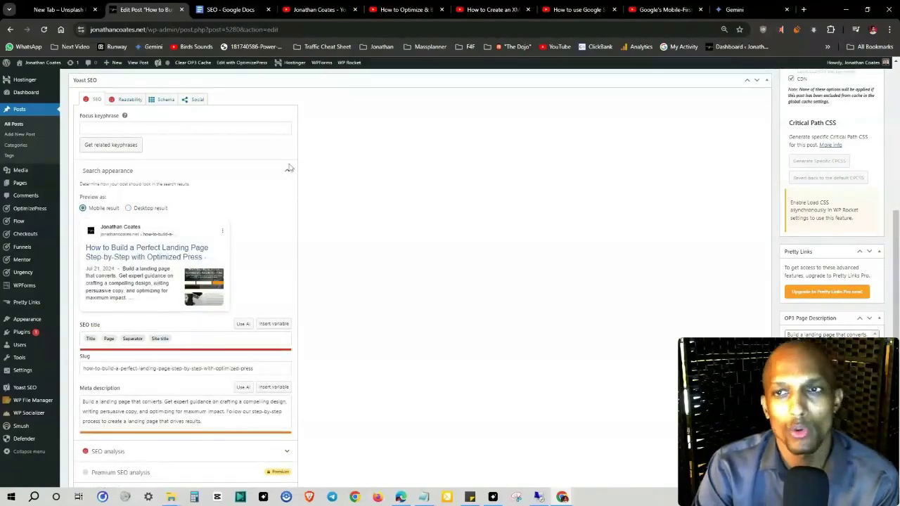
Return to the SEO checklist document and show the sticky note's prompt for an SEO optimized 300-word article with h1 and h2 headers
{"action": "left_click", "coordinate": [232, 9]}
{"action": "left_click", "coordinate": [393, 129]}
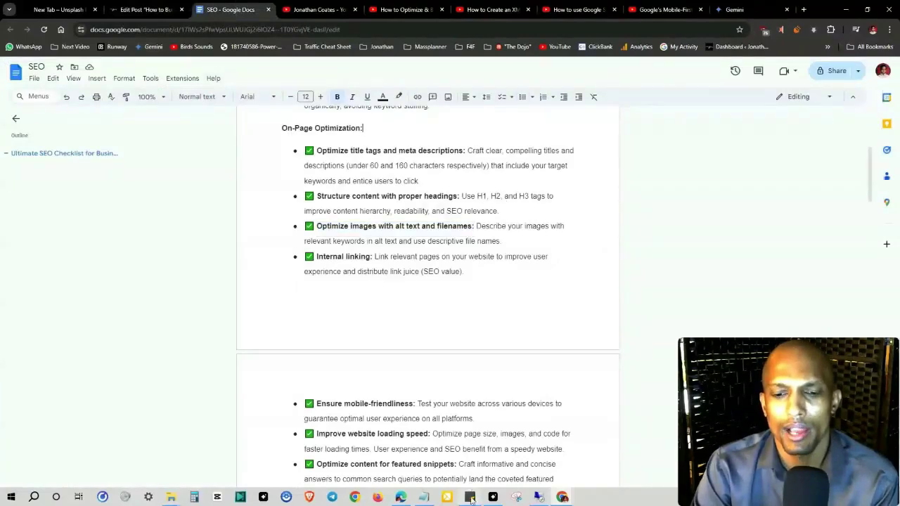
{"action": "left_click", "coordinate": [475, 452]}
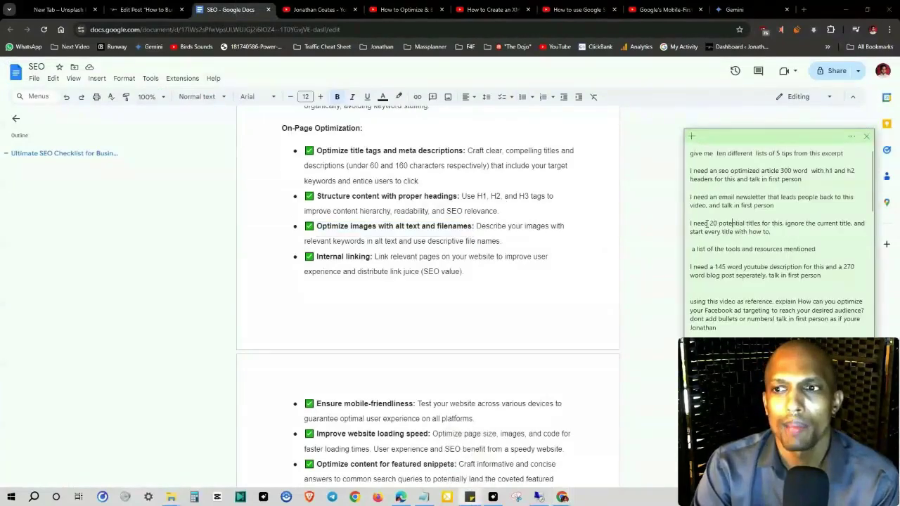
{"action": "left_click_drag", "start_coordinate": [693, 171], "coordinate": [808, 171]}
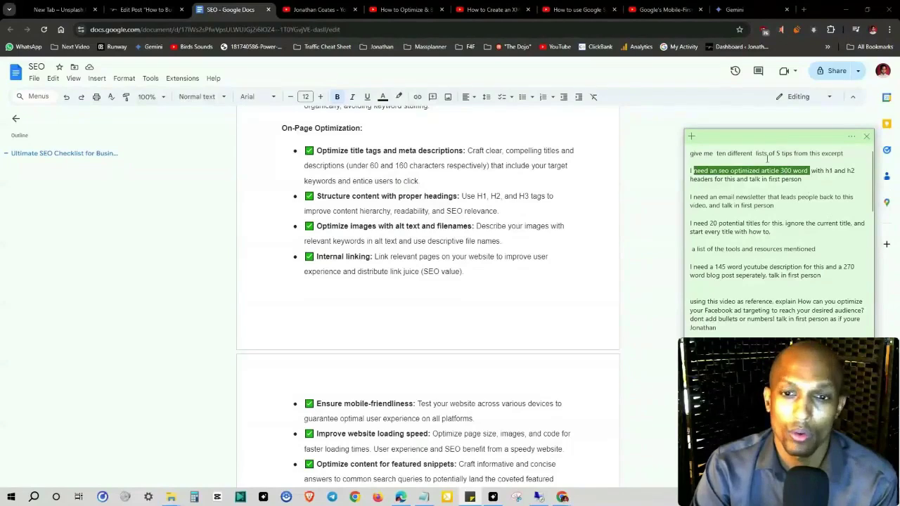
{"action": "left_click", "coordinate": [800, 178]}
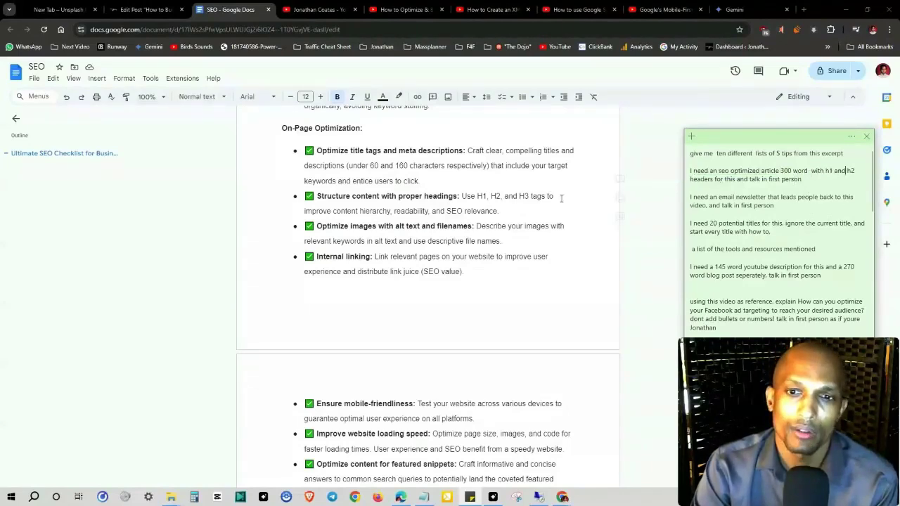
Highlight the "H1, H2, and H3" tags in the checklist's "Structure content with proper headings" item
{"action": "left_click", "coordinate": [521, 205]}
{"action": "mouse_move", "coordinate": [518, 198]}
{"action": "left_mouse_down"}
{"action": "mouse_move", "coordinate": [546, 197]}
{"action": "mouse_move", "coordinate": [532, 198]}
{"action": "left_mouse_up"}
{"action": "left_click", "coordinate": [546, 200]}
{"action": "left_click_drag", "start_coordinate": [477, 198], "coordinate": [526, 198]}
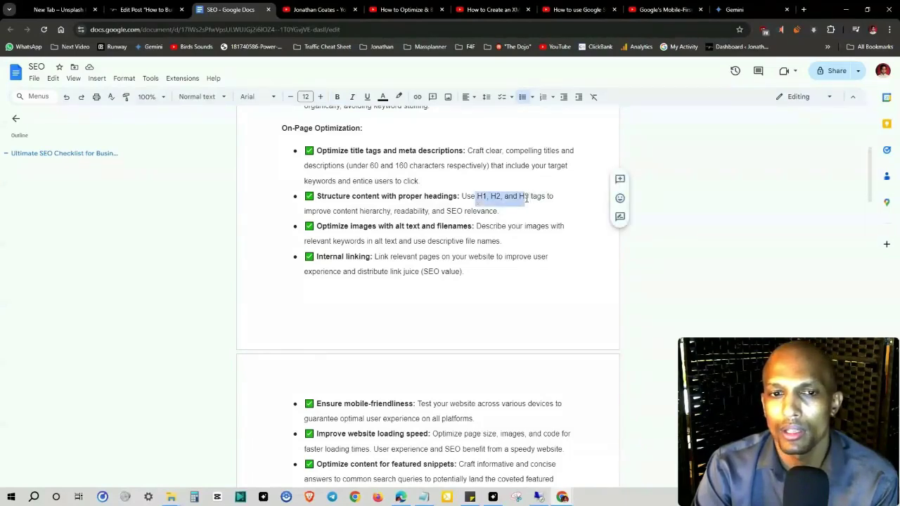
{"action": "left_click", "coordinate": [391, 191]}
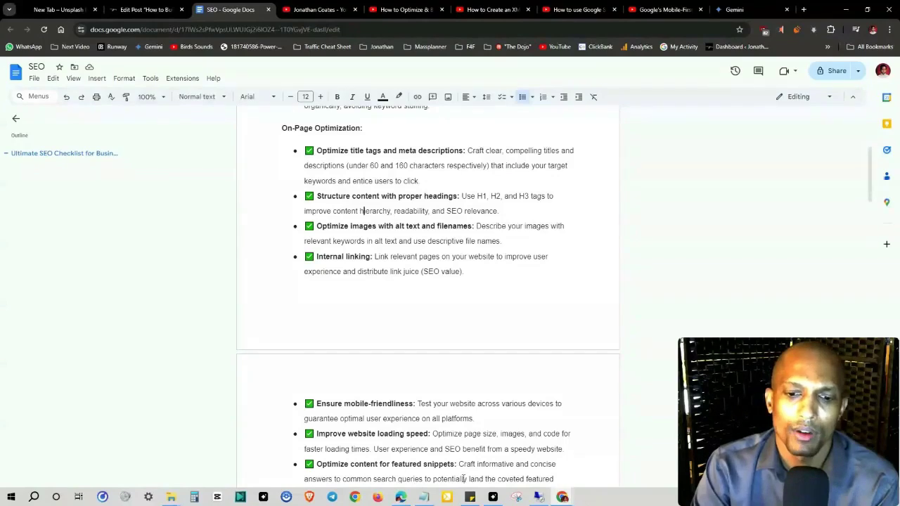
Bring the sticky note back up and highlight its whole SEO article prompt to review the wording
{"action": "key", "text": "alt+Tab"}
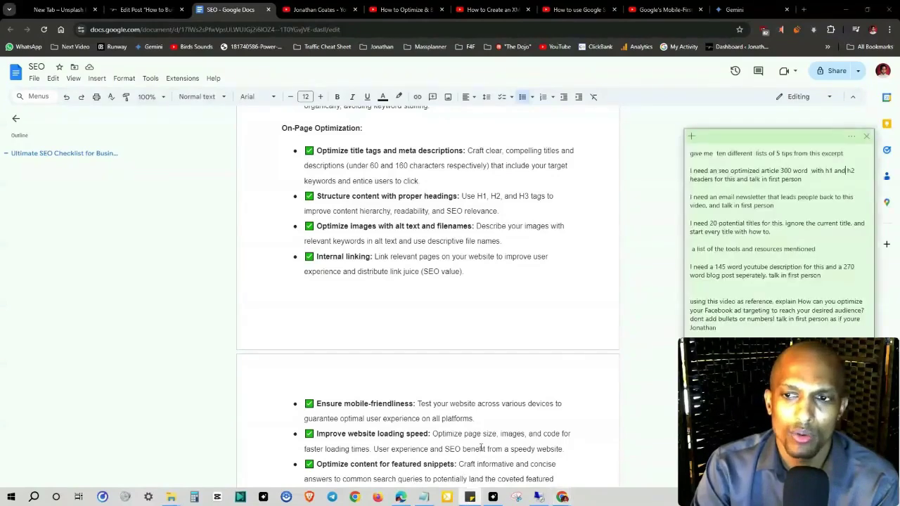
{"action": "triple_click", "coordinate": [739, 170]}
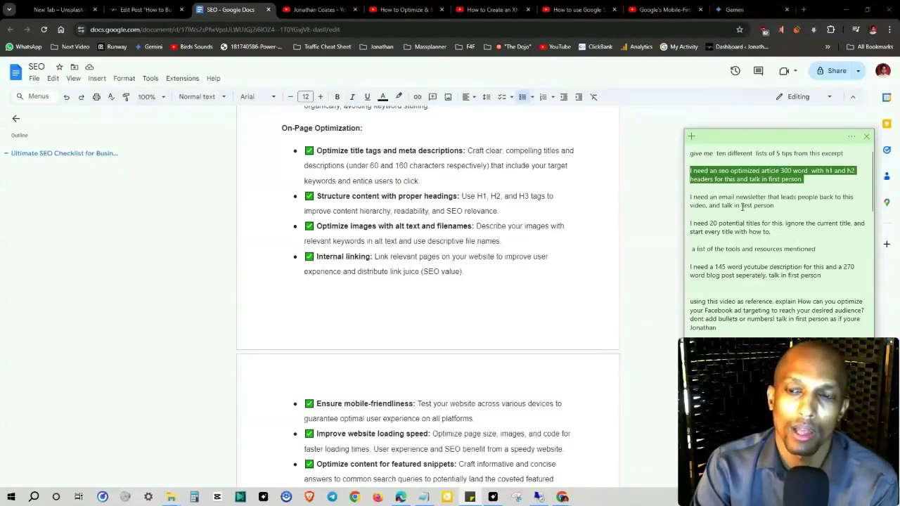
{"action": "left_click", "coordinate": [814, 170]}
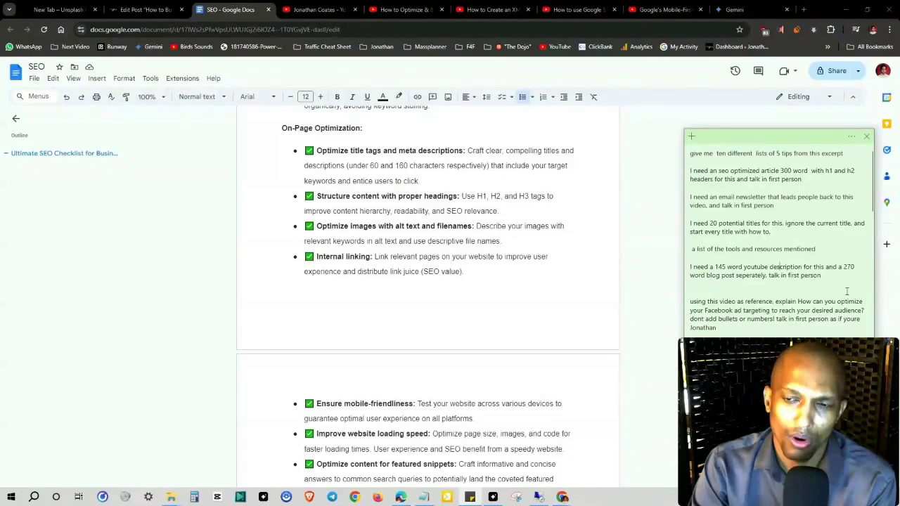
Return to the SEO checklist and highlight the "Internal linking" description about linking relevant pages to distribute link juice
{"action": "left_click", "coordinate": [490, 237]}
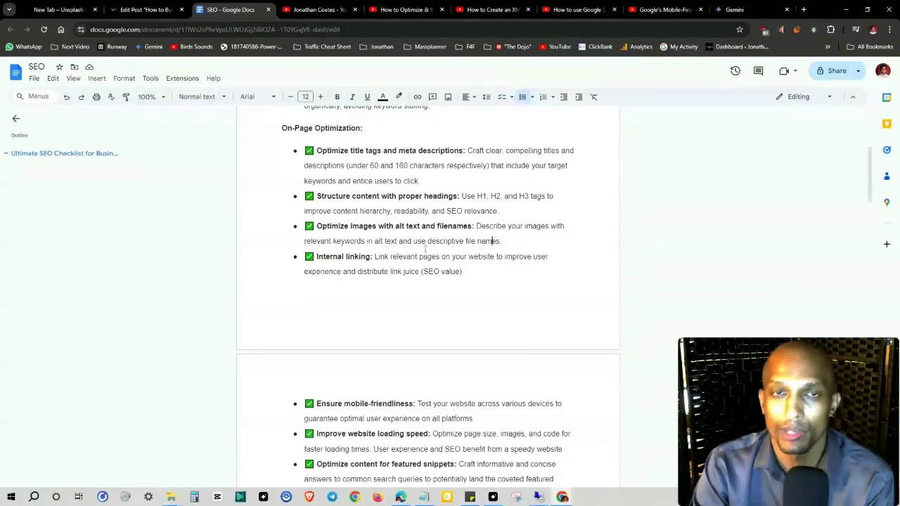
{"action": "left_click", "coordinate": [316, 257]}
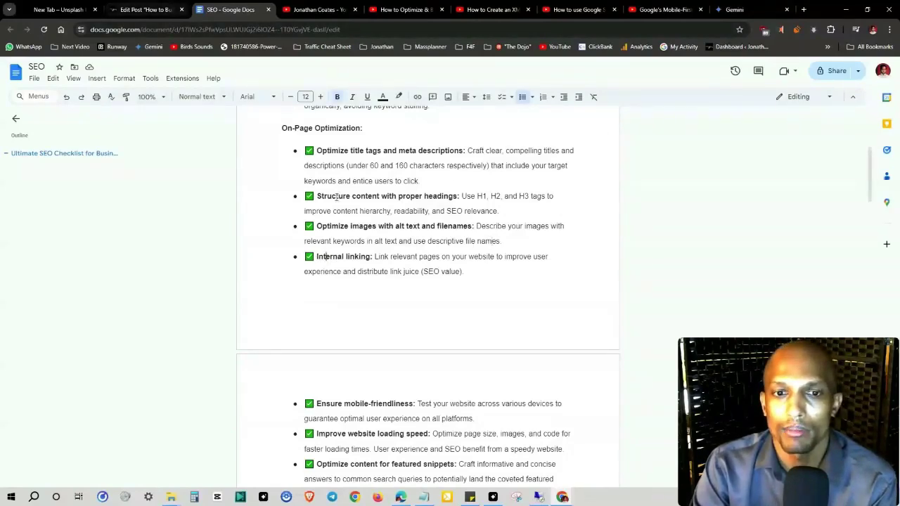
{"action": "left_click_drag", "start_coordinate": [373, 259], "coordinate": [412, 285]}
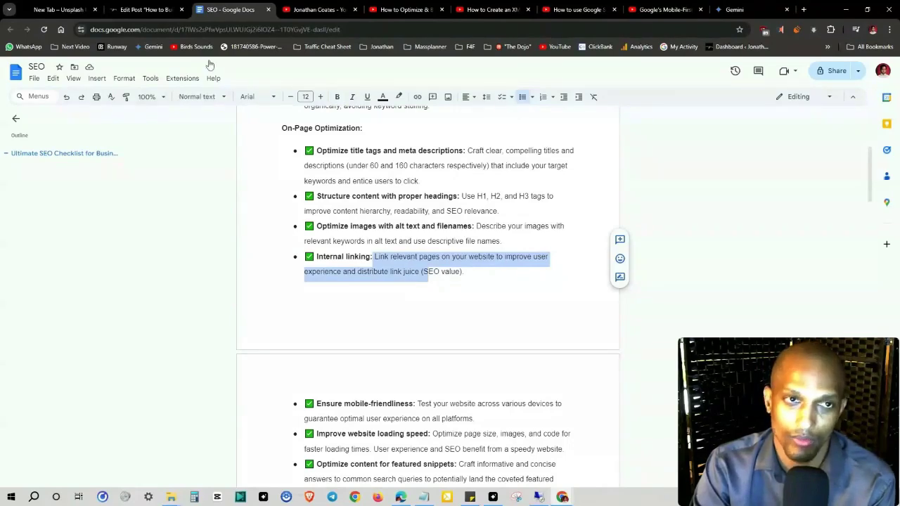
Clear the OptimizePress cache from the landing page post's WordPress editor and view the published post
{"action": "left_click", "coordinate": [162, 9]}
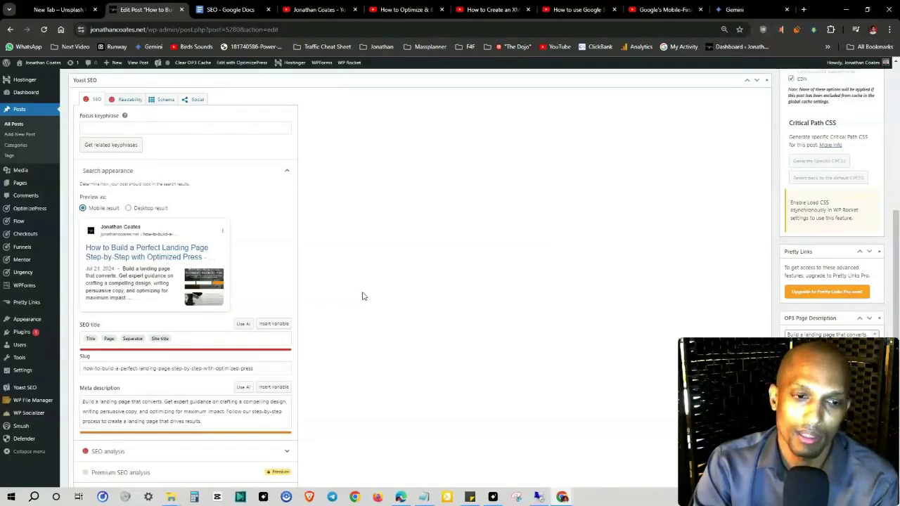
{"action": "scroll", "coordinate": [310, 197], "scroll_direction": "up", "scroll_amount": 5}
{"action": "scroll", "coordinate": [310, 197], "scroll_direction": "up", "scroll_amount": 3}
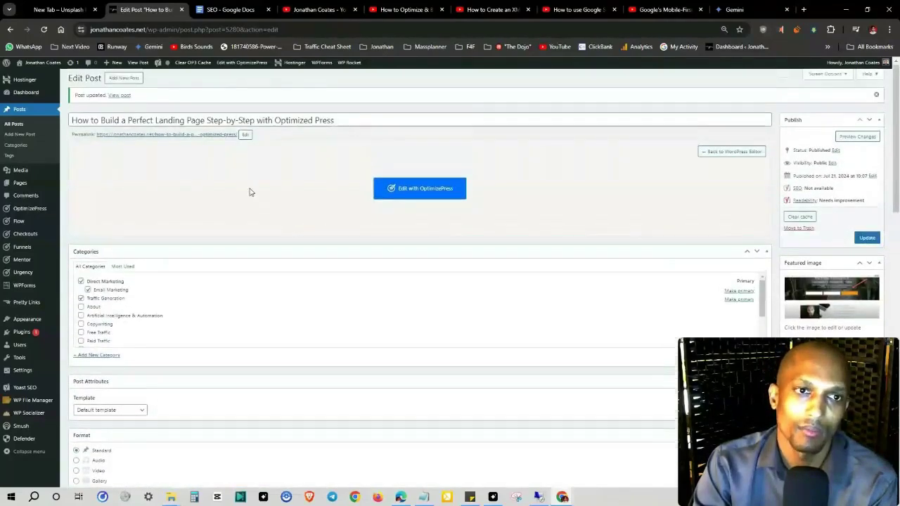
{"action": "left_click", "coordinate": [193, 63]}
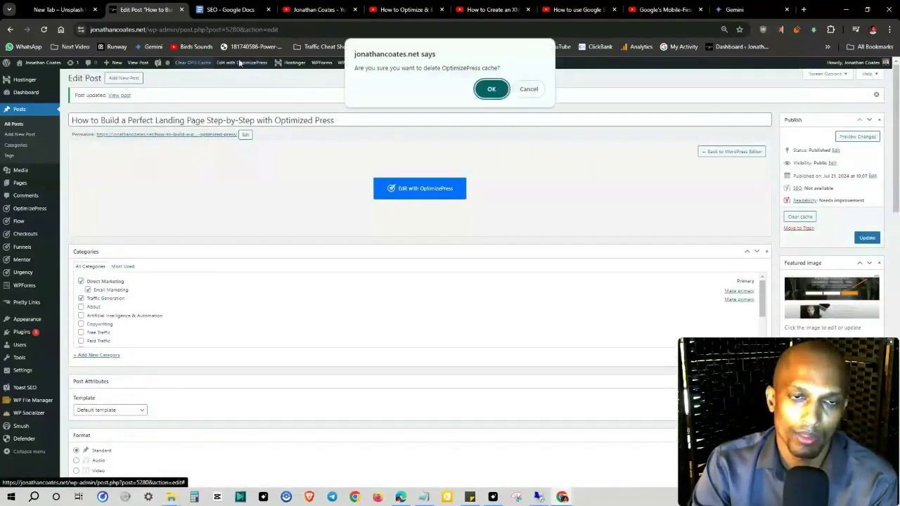
{"action": "left_click", "coordinate": [486, 87]}
{"action": "left_click", "coordinate": [171, 134]}
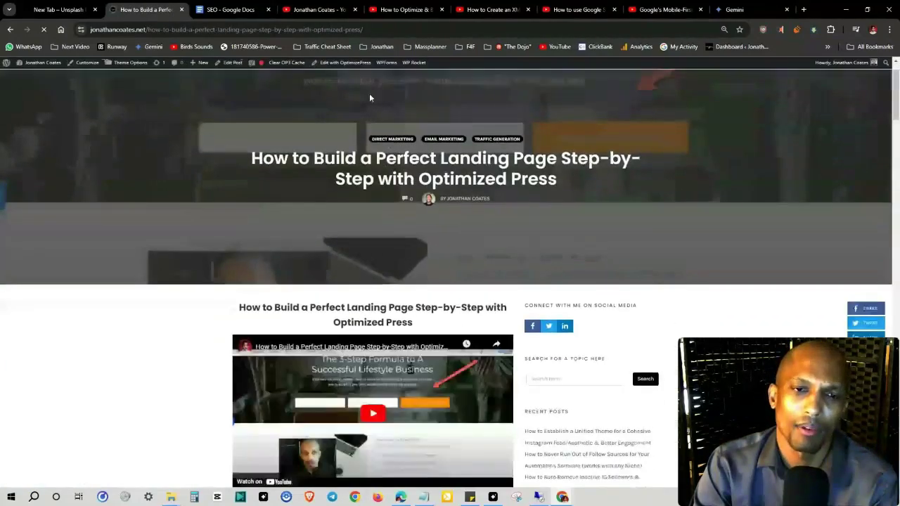
Highlight "Start by selecting a" in the post's "Creating Your Landing Page" section as example text for an internal link
{"action": "scroll", "coordinate": [258, 258], "scroll_direction": "down", "scroll_amount": 5}
{"action": "scroll", "coordinate": [258, 258], "scroll_direction": "down", "scroll_amount": 3}
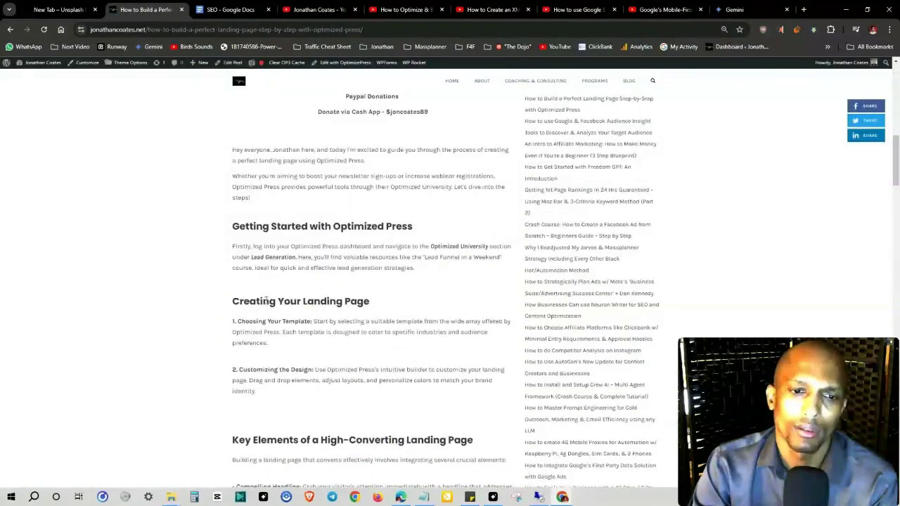
{"action": "left_click_drag", "start_coordinate": [313, 322], "coordinate": [364, 322]}
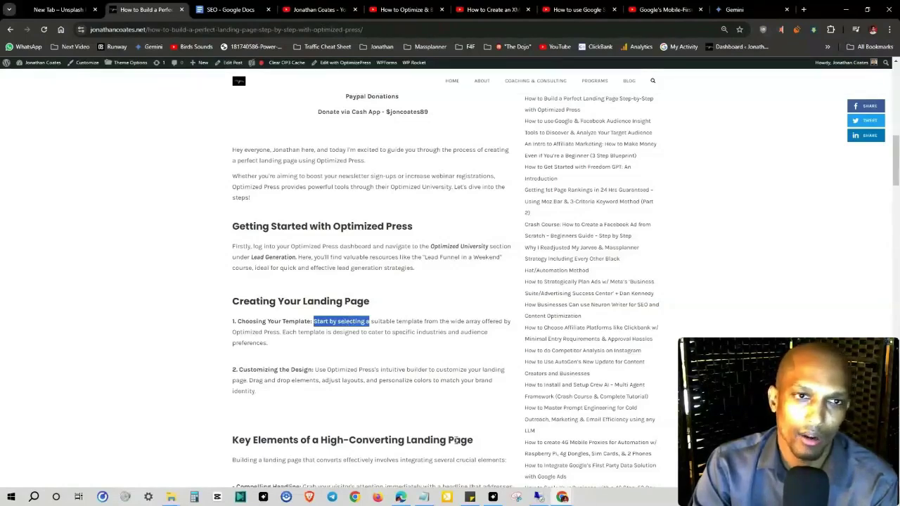
{"action": "key", "text": "shift+Right"}
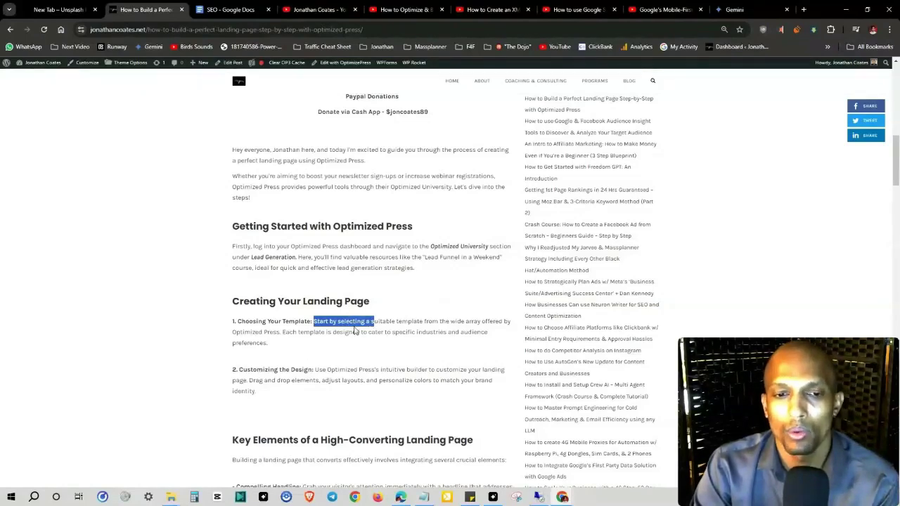
{"action": "left_click", "coordinate": [336, 331]}
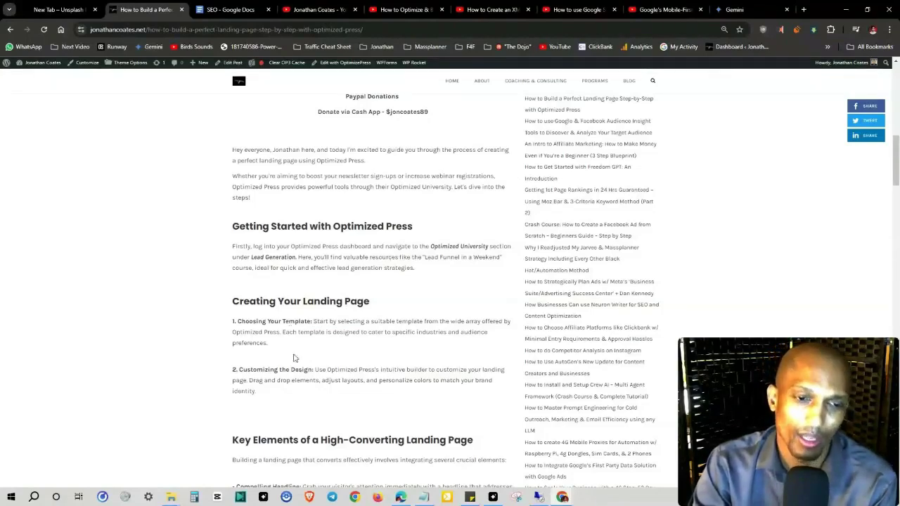
Review the checklist items following internal linking, and highlight the title of the YouTube video on boosting website load times
{"action": "left_click", "coordinate": [222, 10]}
{"action": "left_click", "coordinate": [398, 272]}
{"action": "scroll", "coordinate": [398, 276], "scroll_direction": "down", "scroll_amount": 2}
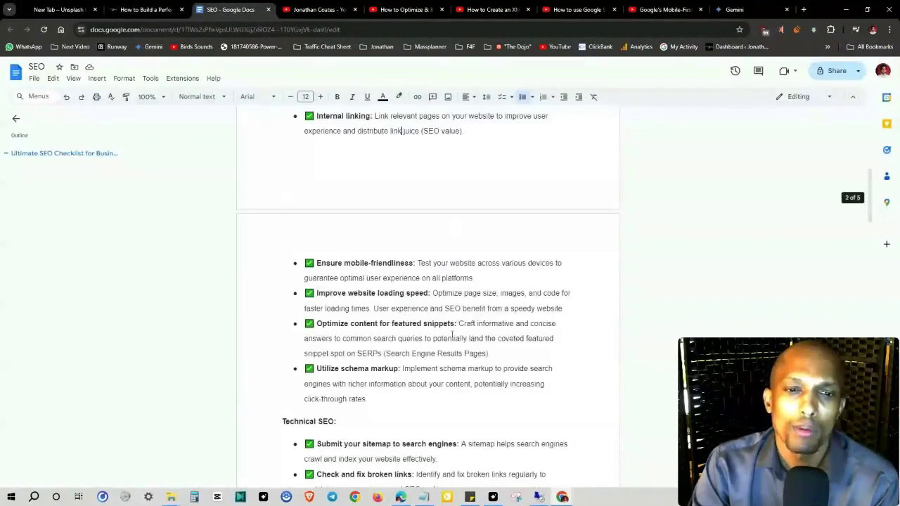
{"action": "scroll", "coordinate": [225, 329], "scroll_direction": "up", "scroll_amount": 1}
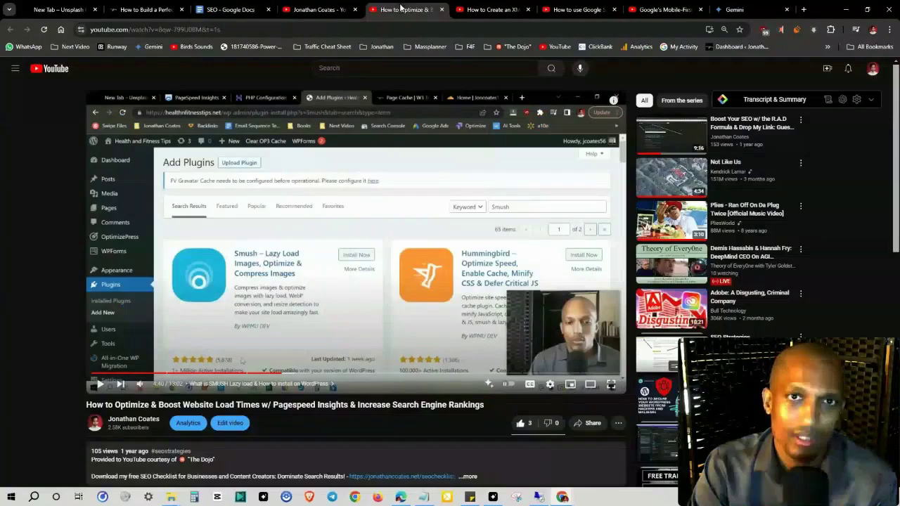
{"action": "left_click", "coordinate": [402, 9]}
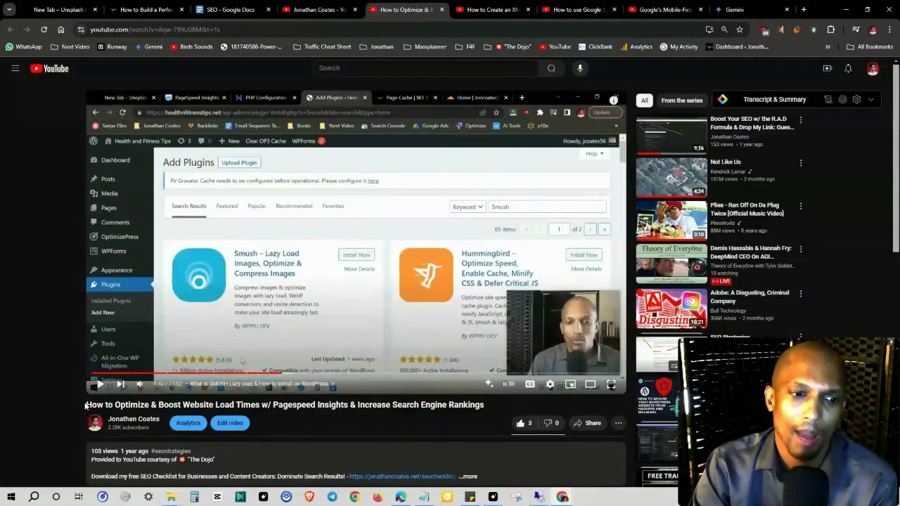
{"action": "left_click_drag", "start_coordinate": [87, 405], "coordinate": [461, 406]}
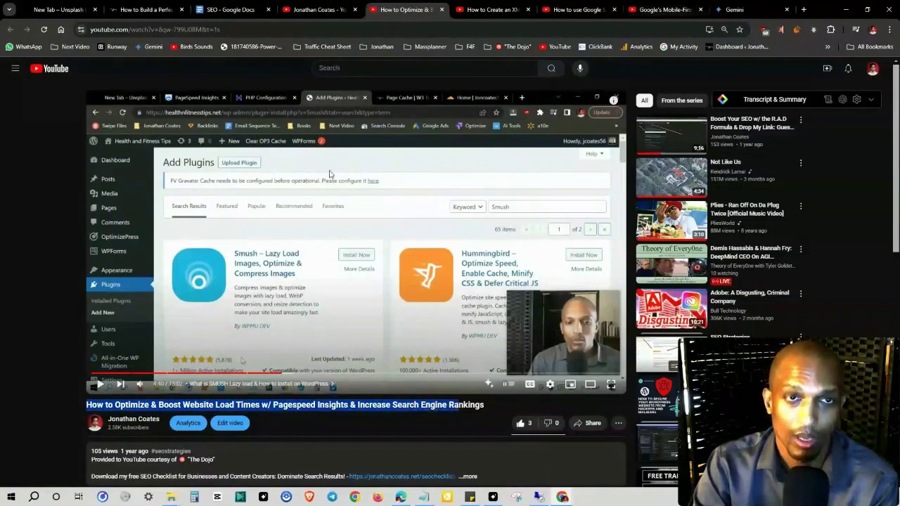
Highlight the checklist's "Improve website loading speed" heading and its advice to optimize page size
{"action": "left_click", "coordinate": [239, 9]}
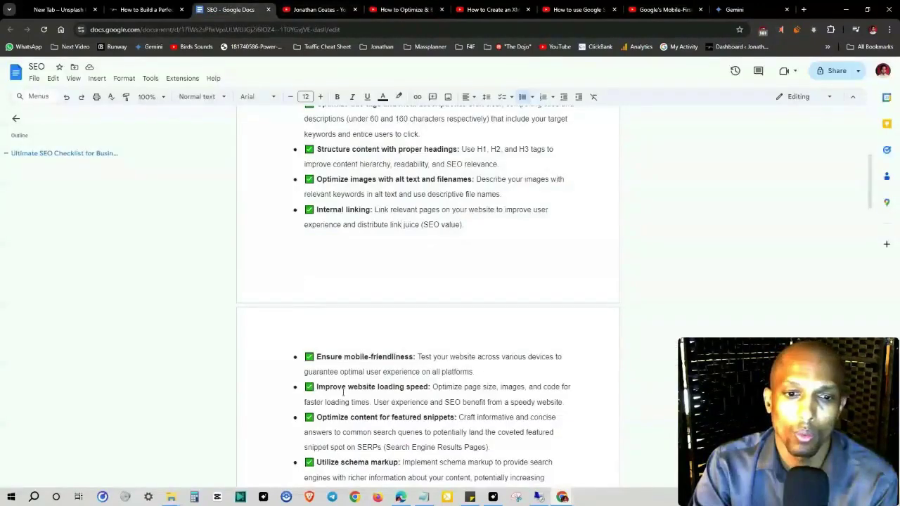
{"action": "left_click_drag", "start_coordinate": [318, 386], "coordinate": [434, 386]}
{"action": "left_click", "coordinate": [473, 387]}
{"action": "left_click", "coordinate": [494, 387]}
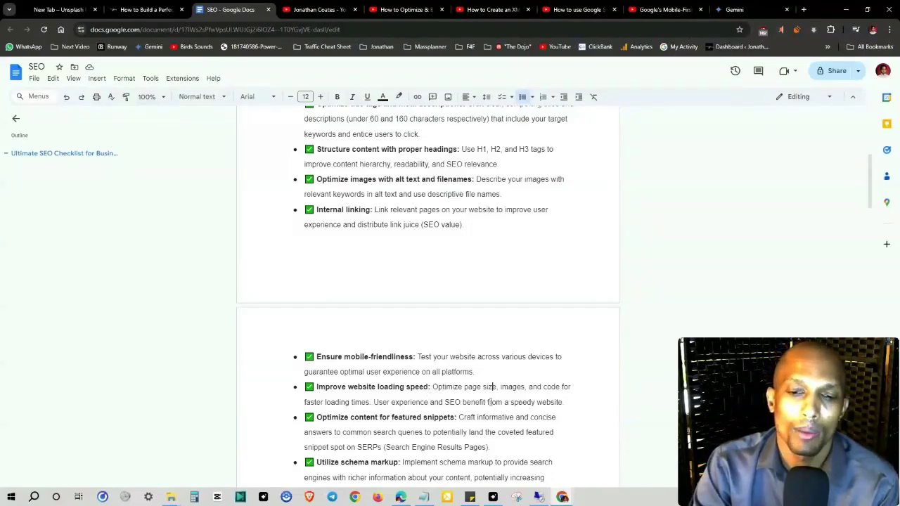
{"action": "left_click_drag", "start_coordinate": [495, 387], "coordinate": [448, 388]}
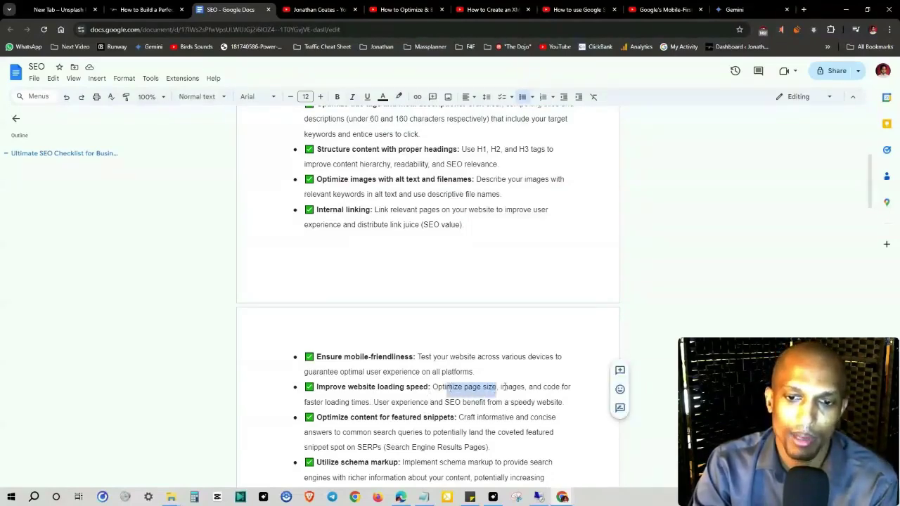
{"action": "left_click", "coordinate": [501, 388]}
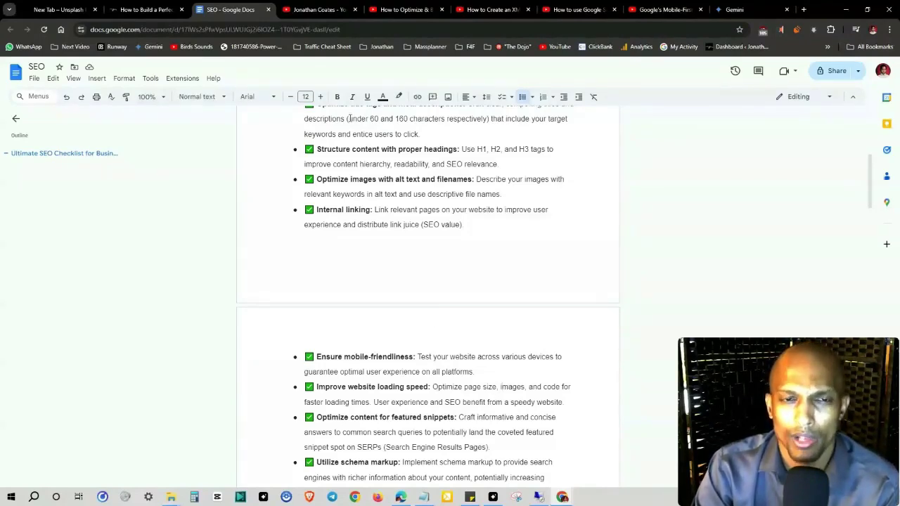
Revisit the website load times video, and highlight the checklist's "Ensure mobile-friendliness" description about testing across various devices
{"action": "mouse_move", "coordinate": [325, 5]}
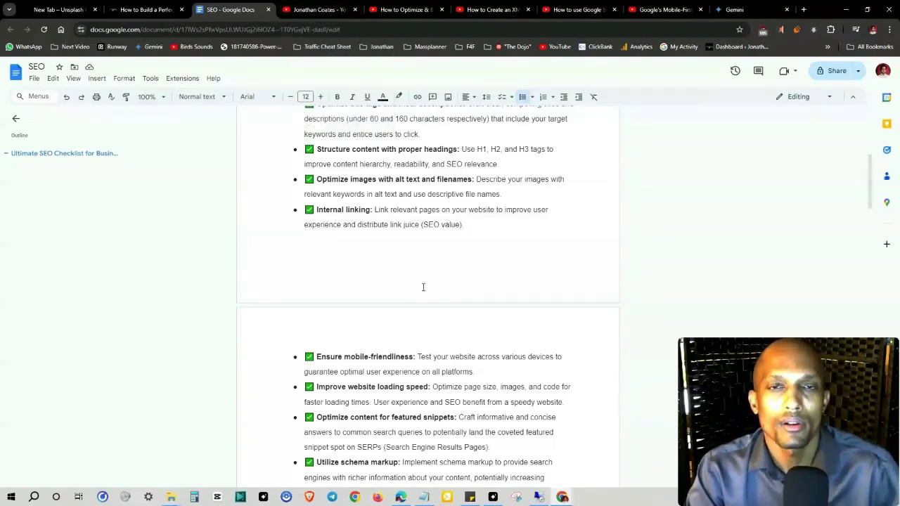
{"action": "left_click", "coordinate": [415, 9]}
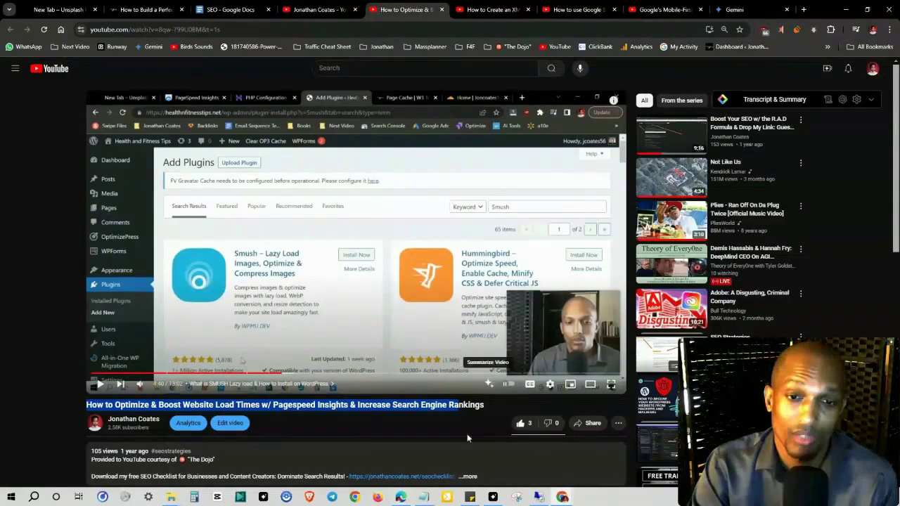
{"action": "left_click", "coordinate": [232, 9]}
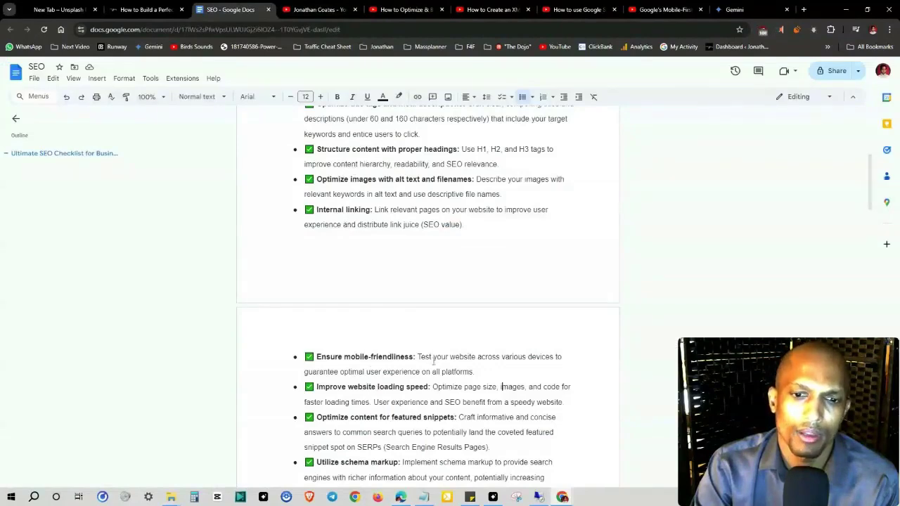
{"action": "left_click_drag", "start_coordinate": [422, 359], "coordinate": [454, 372]}
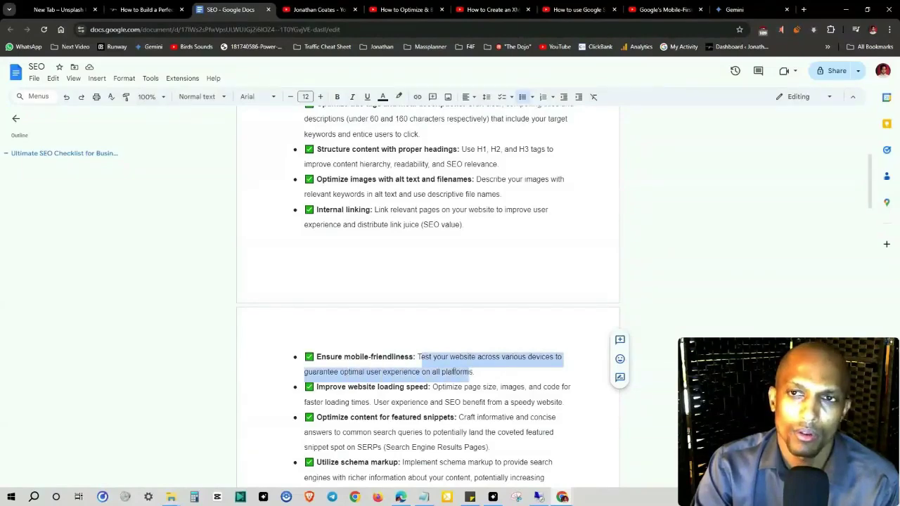
Bring up the "Google's Mobile-First Revolution: Optimize or Vanish" YouTube video and highlight the first part of its title
{"action": "left_click", "coordinate": [660, 9]}
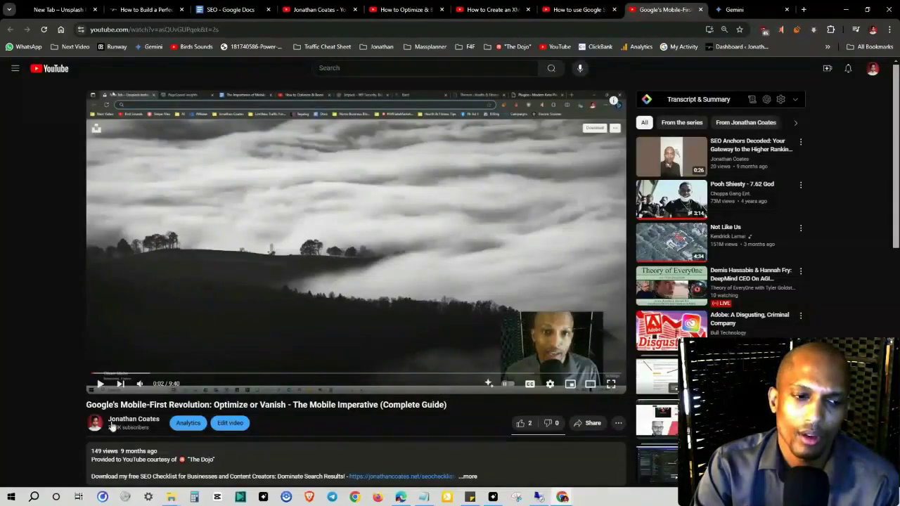
{"action": "left_click_drag", "start_coordinate": [86, 405], "coordinate": [292, 405]}
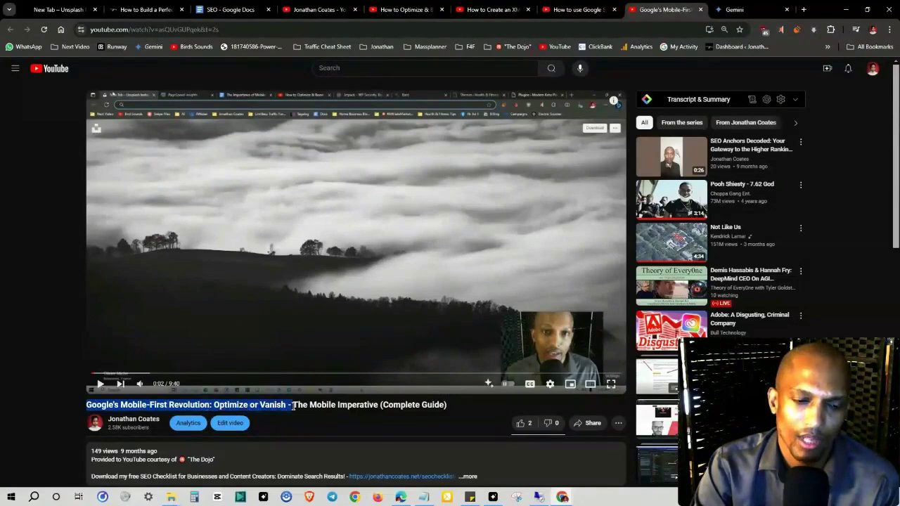
{"action": "left_click", "coordinate": [304, 411]}
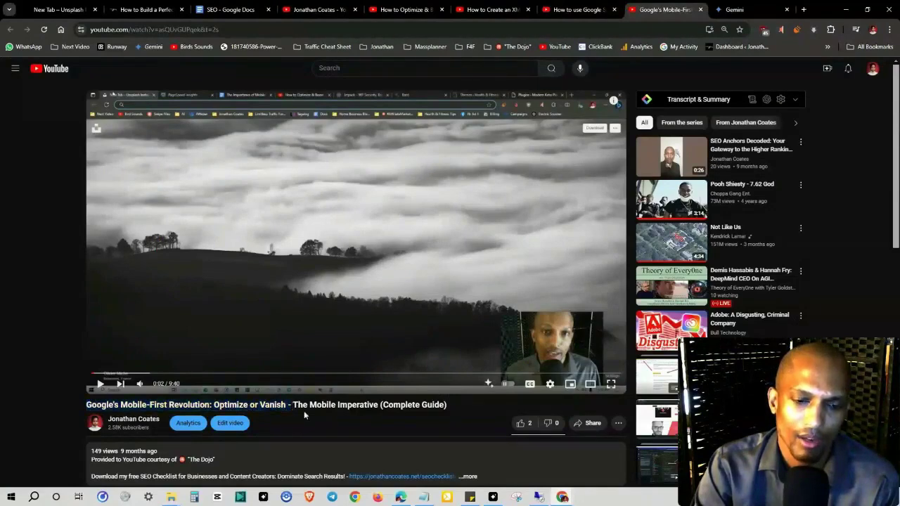
Skim through the mobile-first video at several points, ending on the WPtouch plugin page
{"action": "left_click", "coordinate": [317, 376]}
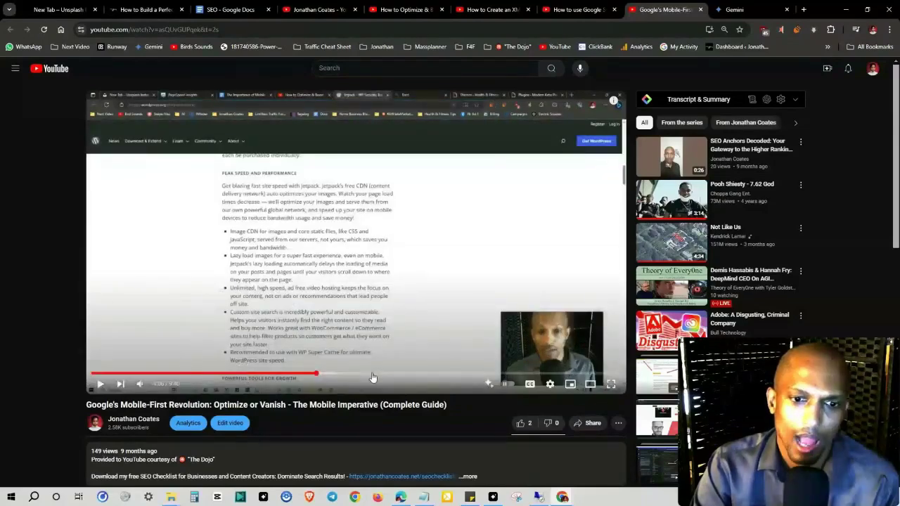
{"action": "left_click", "coordinate": [373, 377]}
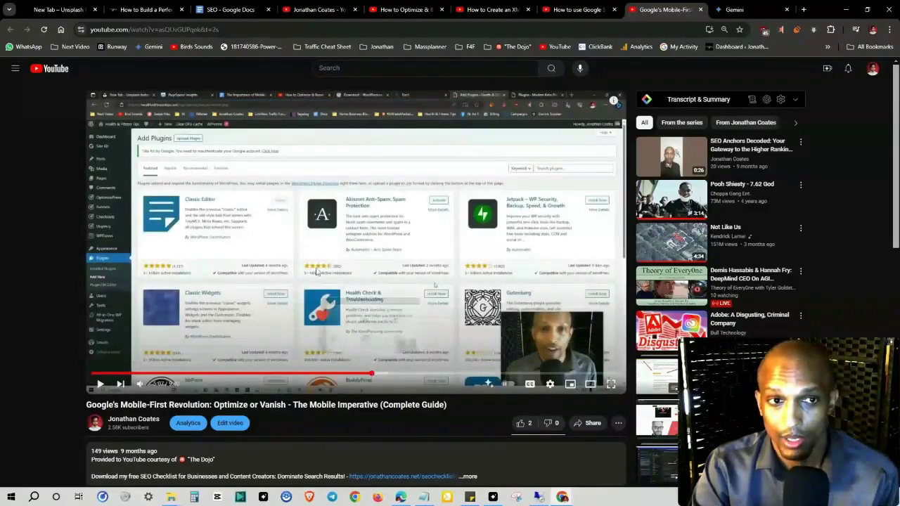
{"action": "left_click", "coordinate": [416, 377]}
{"action": "left_click", "coordinate": [482, 377]}
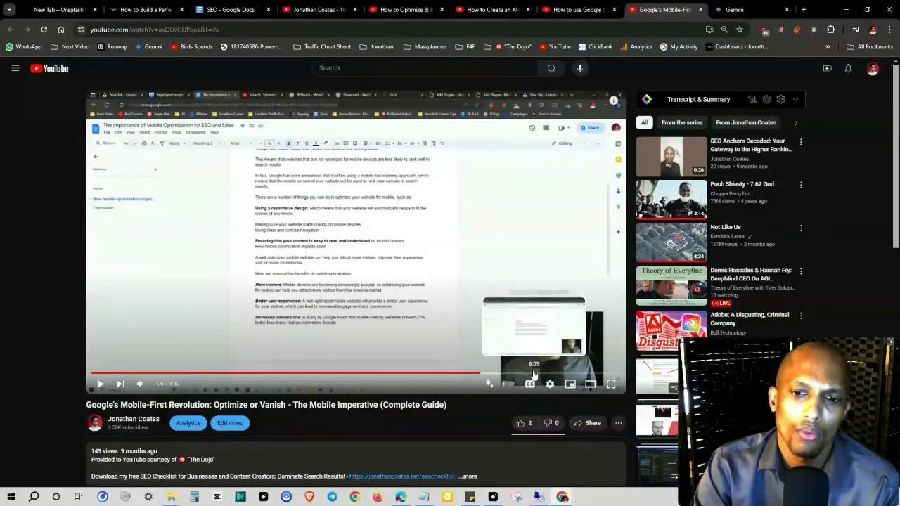
{"action": "left_click", "coordinate": [385, 377]}
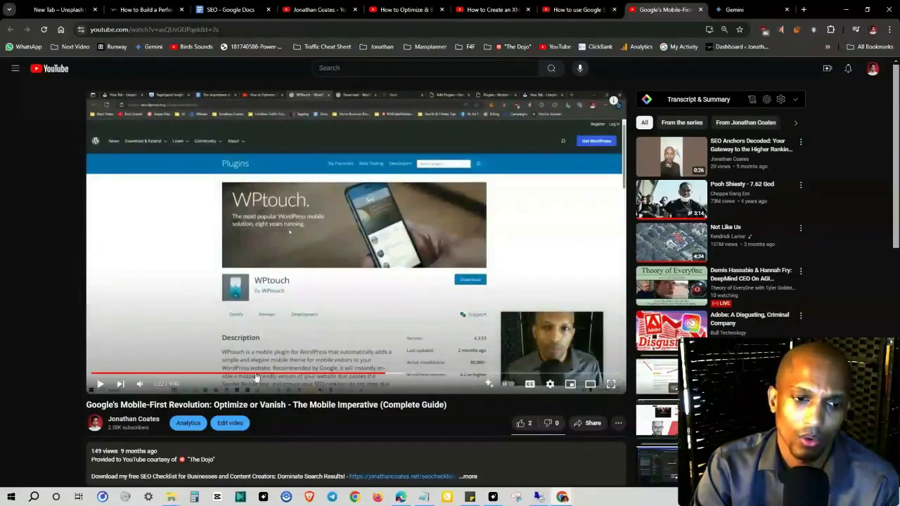
Return to the SEO checklist and review the remaining on-page items down to the "Technical SEO" section
{"action": "key", "text": "ctrl+3"}
{"action": "scroll", "coordinate": [389, 278], "scroll_direction": "up", "scroll_amount": 3}
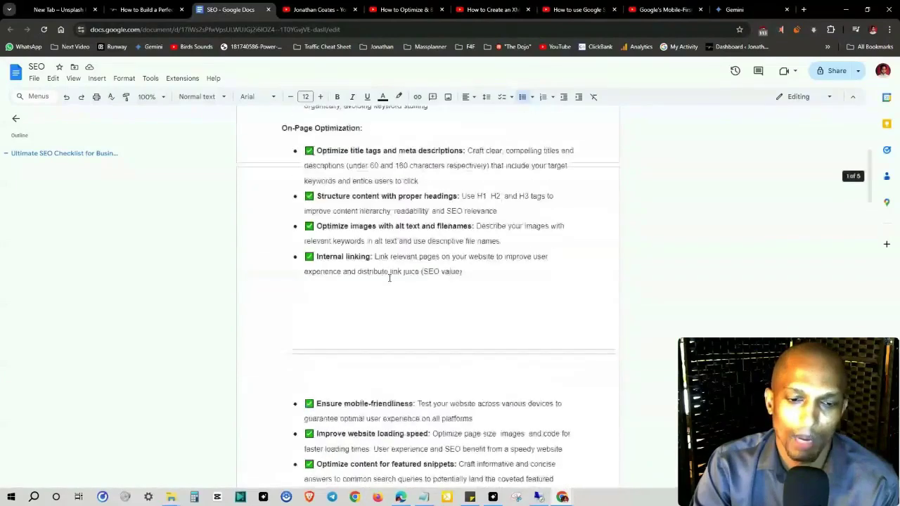
{"action": "scroll", "coordinate": [391, 270], "scroll_direction": "down", "scroll_amount": 1}
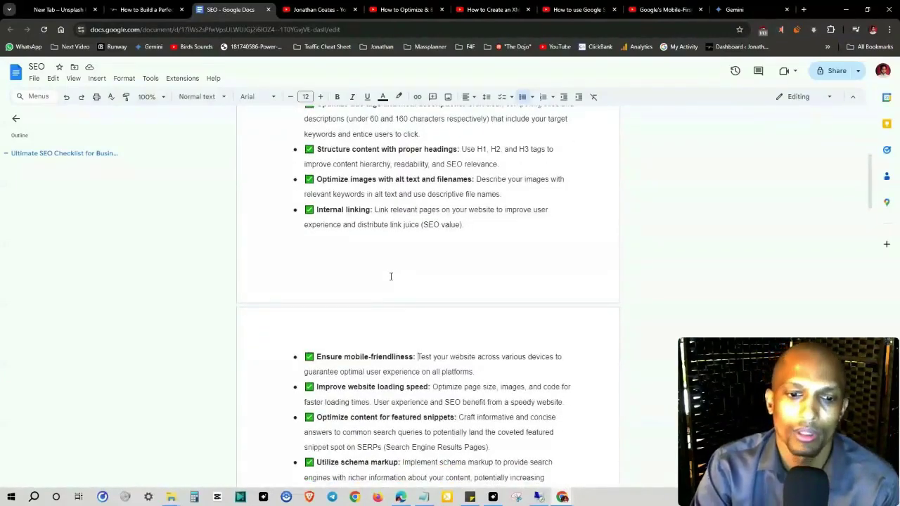
{"action": "scroll", "coordinate": [392, 276], "scroll_direction": "down", "scroll_amount": 1}
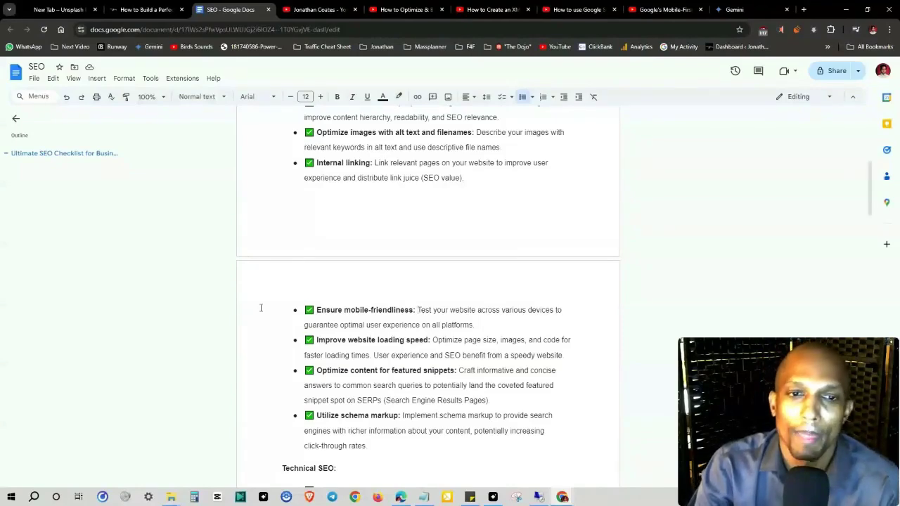
{"action": "scroll", "coordinate": [492, 310], "scroll_direction": "down", "scroll_amount": 3}
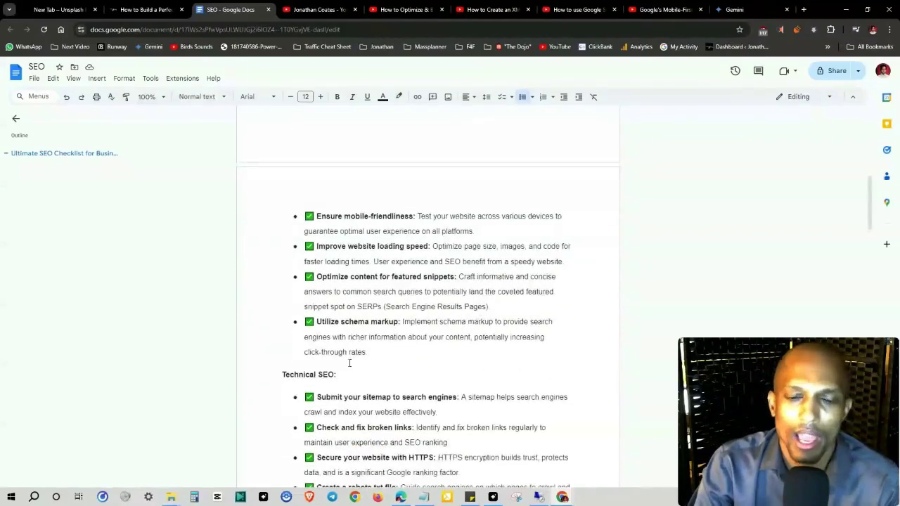
{"action": "scroll", "coordinate": [329, 335], "scroll_direction": "down", "scroll_amount": 3}
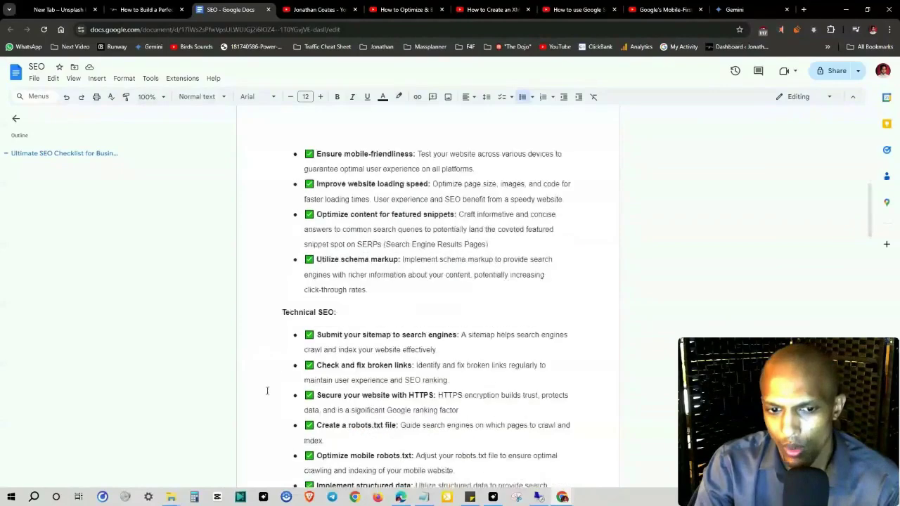
Highlight the Technical SEO items while reviewing them, from "Submit your sitemap to search engines" down to "Implement structured data"
{"action": "left_click", "coordinate": [344, 392]}
{"action": "left_click_drag", "start_coordinate": [315, 303], "coordinate": [462, 303]}
{"action": "left_click", "coordinate": [343, 325]}
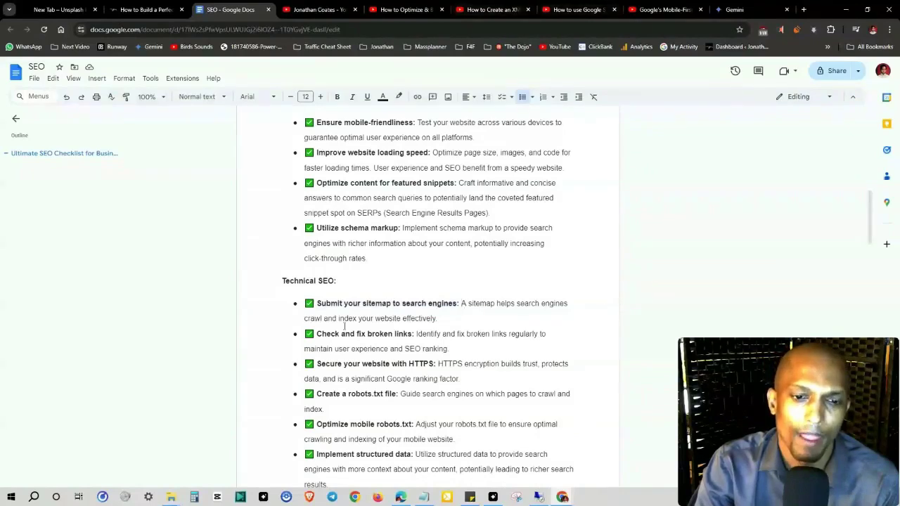
{"action": "left_click_drag", "start_coordinate": [316, 363], "coordinate": [375, 364]}
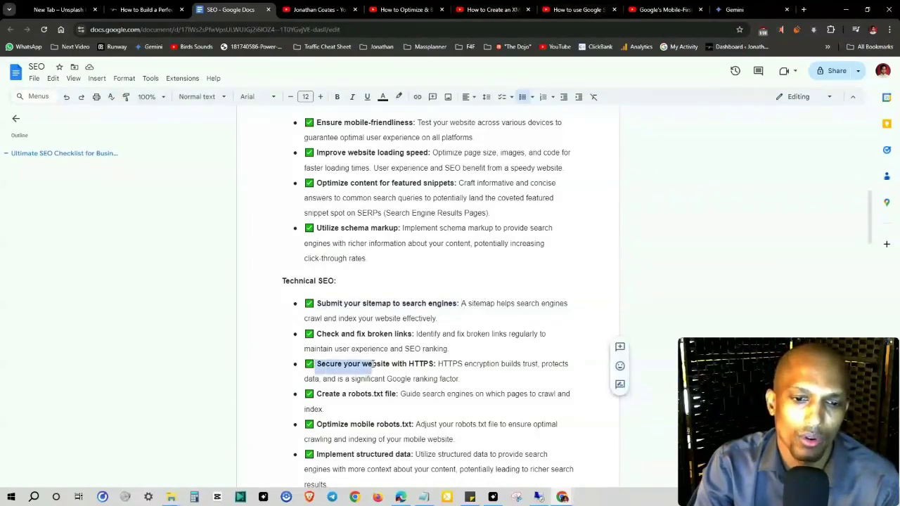
{"action": "left_click", "coordinate": [304, 353]}
{"action": "left_click_drag", "start_coordinate": [305, 333], "coordinate": [436, 466]}
{"action": "left_click", "coordinate": [426, 409]}
{"action": "scroll", "coordinate": [313, 286], "scroll_direction": "up", "scroll_amount": 2}
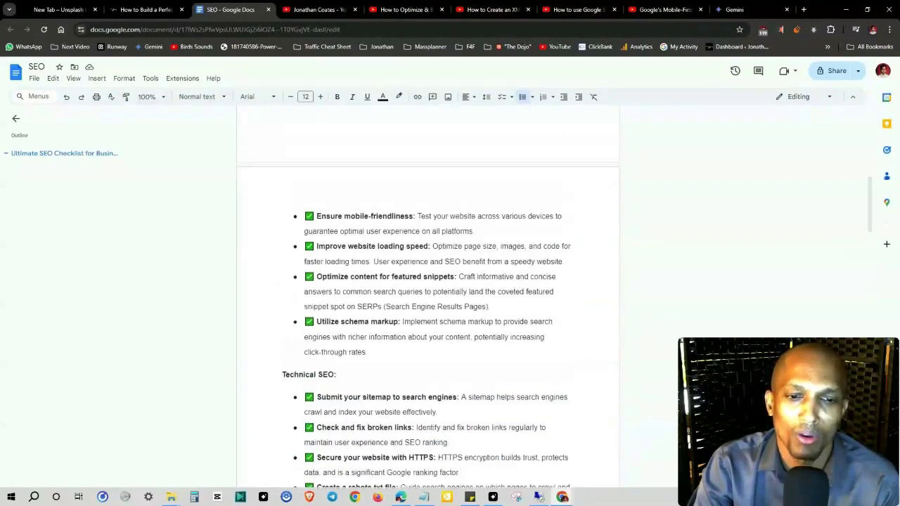
{"action": "scroll", "coordinate": [312, 286], "scroll_direction": "up", "scroll_amount": 1}
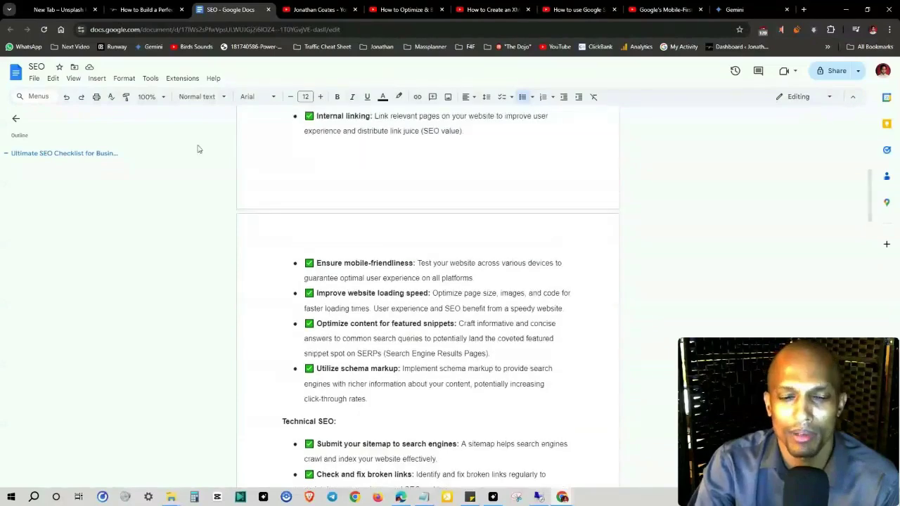
Bring up the XML site map YouTube video and skim its sitemap upload chapter, ending on the Google Search Console sitemaps page
{"action": "left_click", "coordinate": [492, 9]}
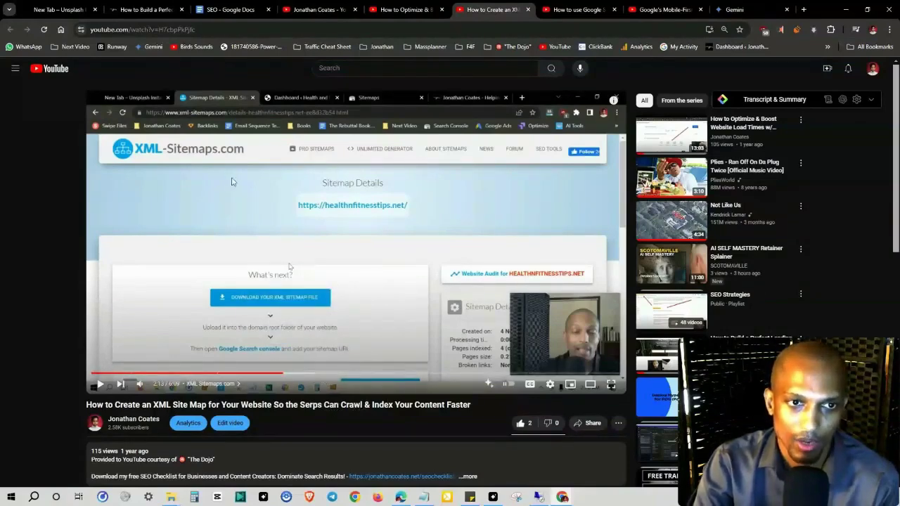
{"action": "left_click", "coordinate": [326, 378]}
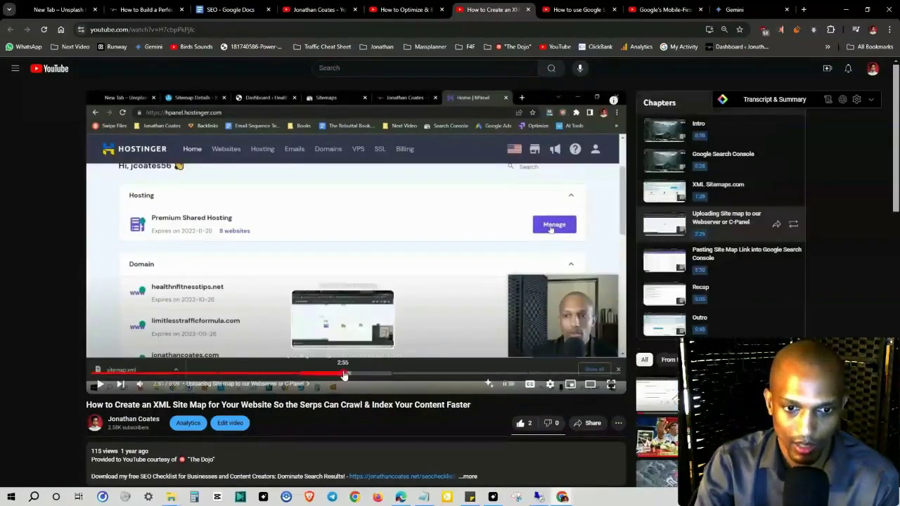
{"action": "left_click", "coordinate": [344, 375]}
{"action": "left_click", "coordinate": [352, 379]}
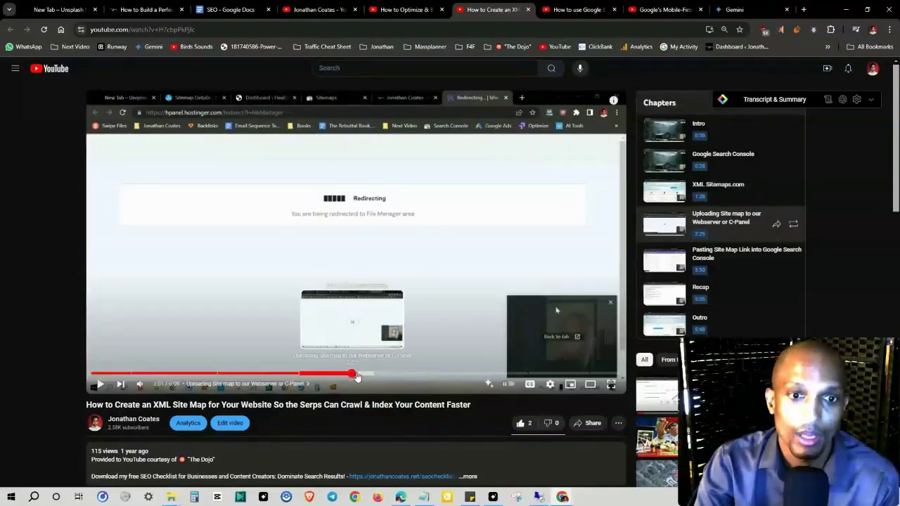
{"action": "left_click", "coordinate": [360, 378]}
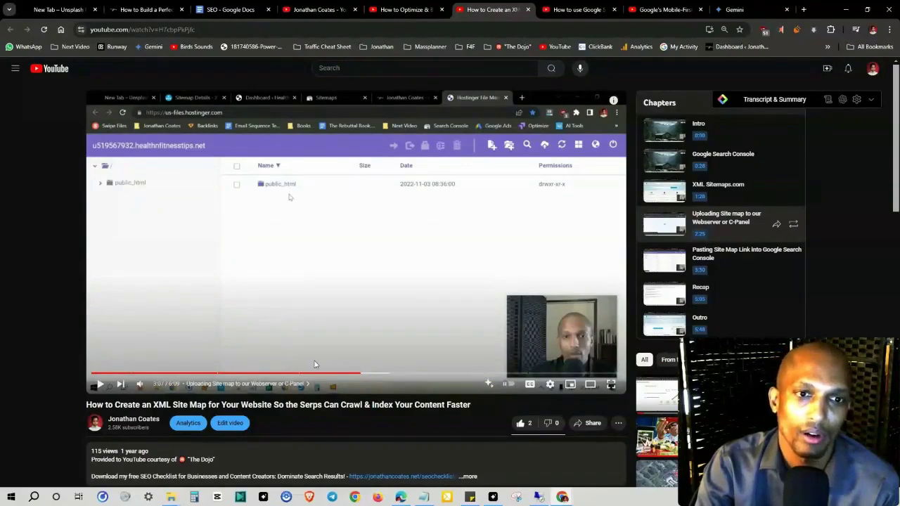
{"action": "left_click", "coordinate": [183, 373]}
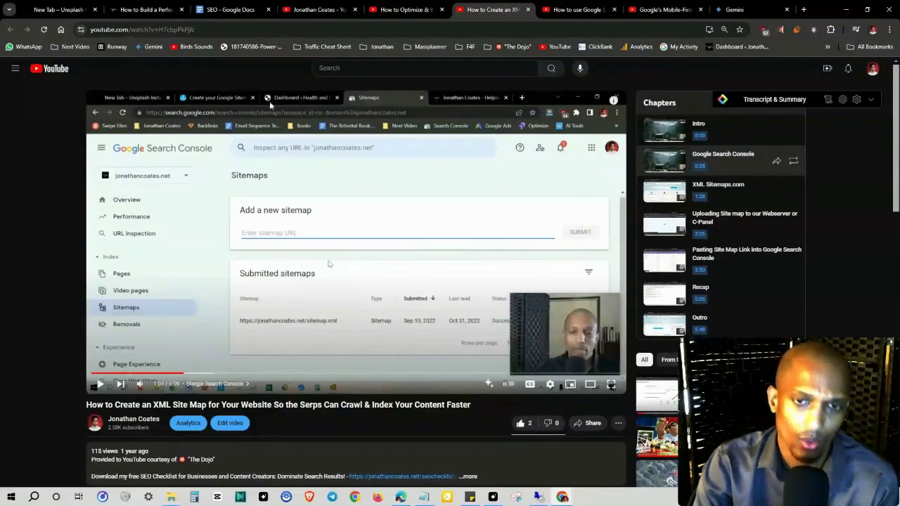
Return to the SEO checklist and look back over the "Keyword Research & Targeting" and "On-Page Optimization" sections
{"action": "left_click", "coordinate": [229, 9]}
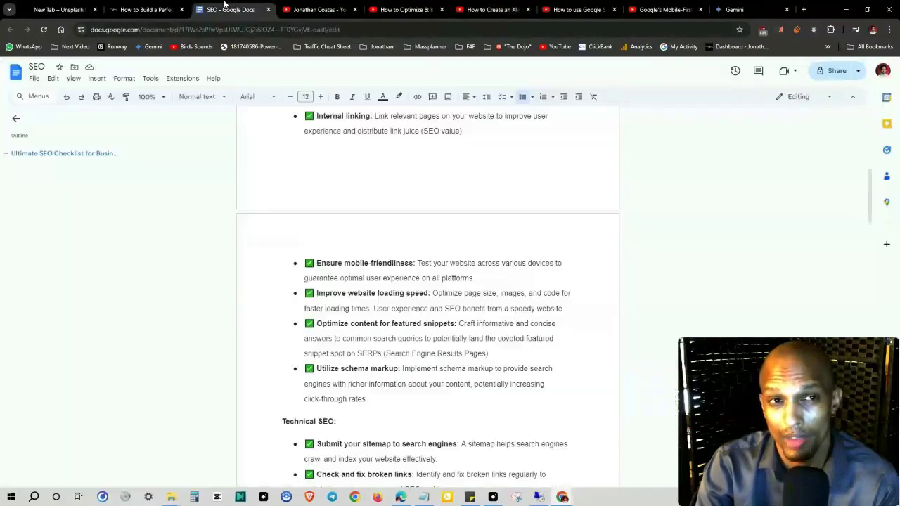
{"action": "scroll", "coordinate": [432, 266], "scroll_direction": "up", "scroll_amount": 5}
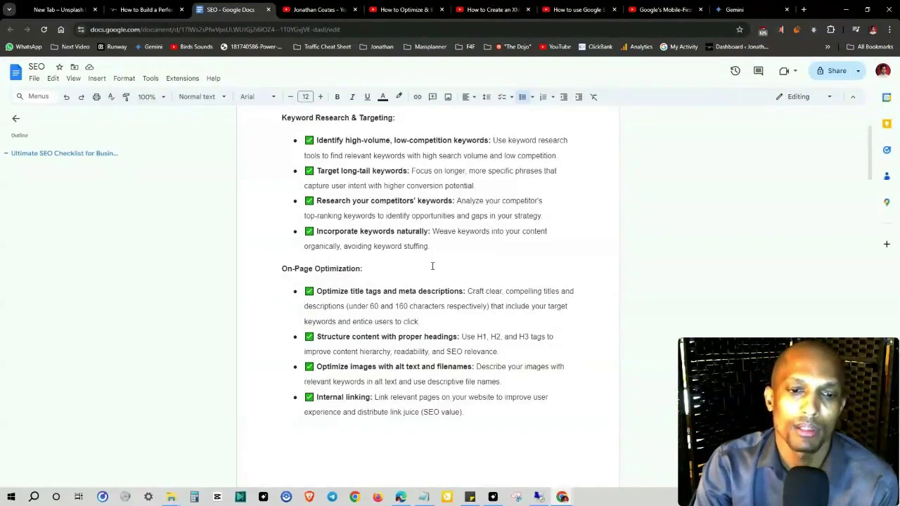
{"action": "scroll", "coordinate": [433, 265], "scroll_direction": "up", "scroll_amount": 1}
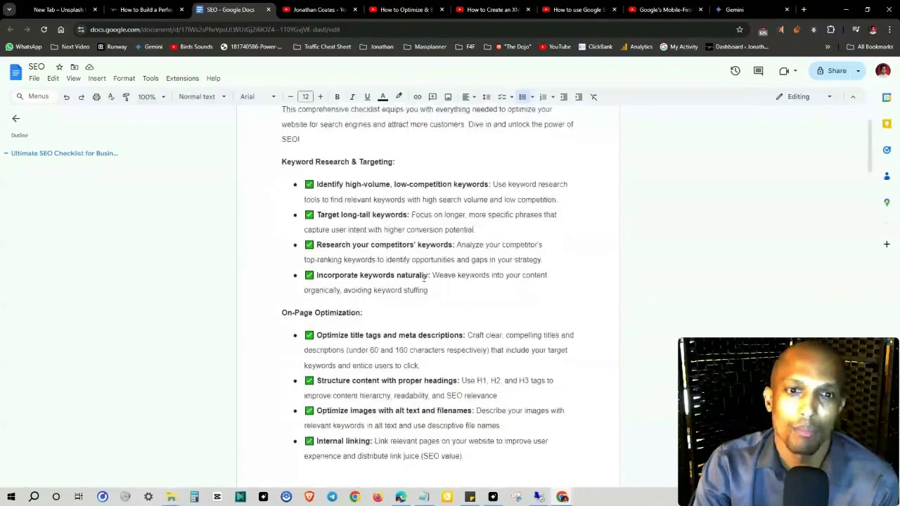
{"action": "scroll", "coordinate": [423, 278], "scroll_direction": "down", "scroll_amount": 4}
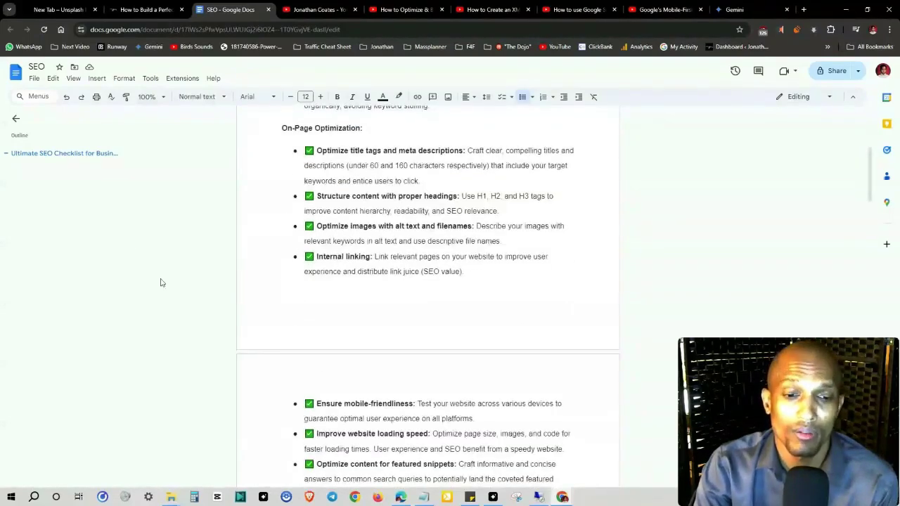